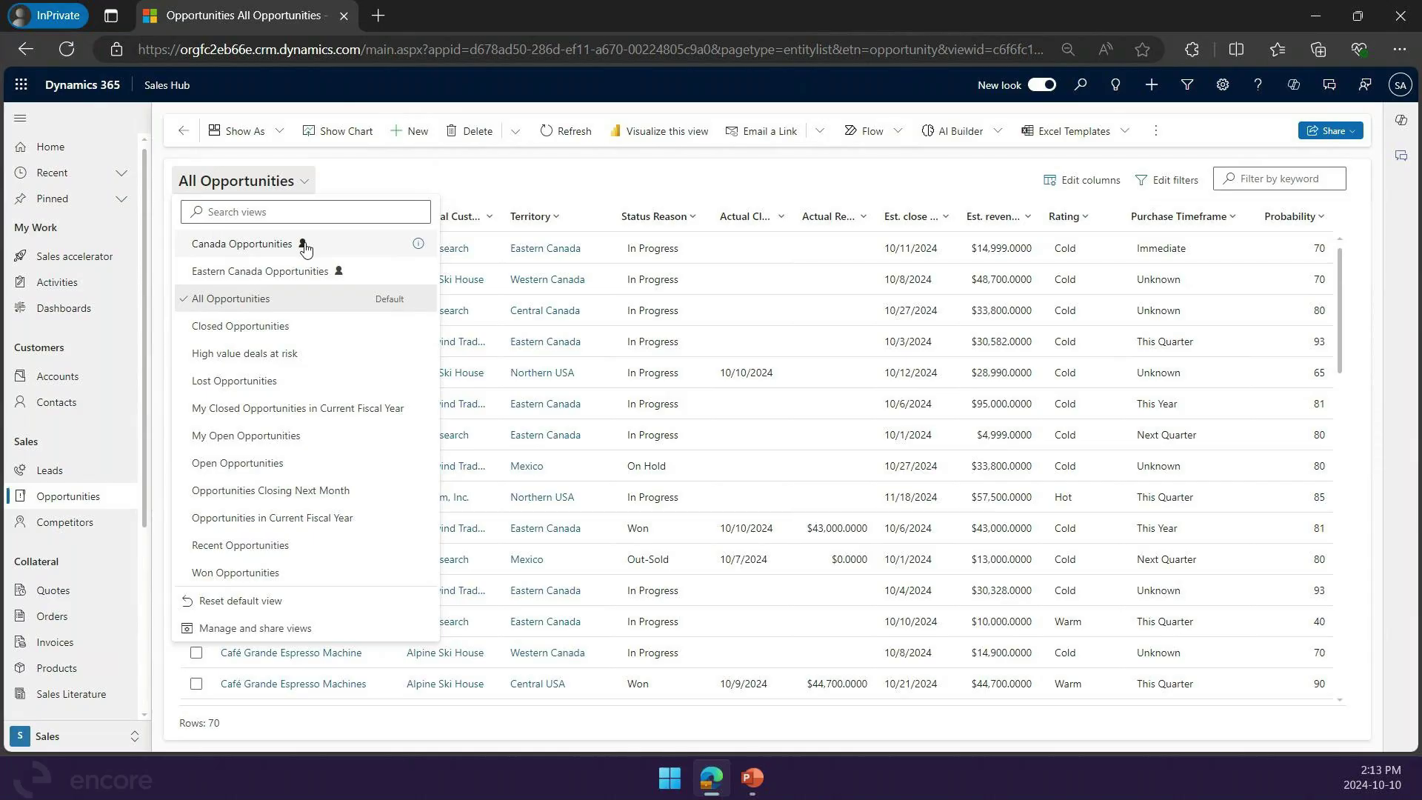
Show the chart pane beside the list and switch it from Top Customers to Opportunity by Status
click(406, 191)
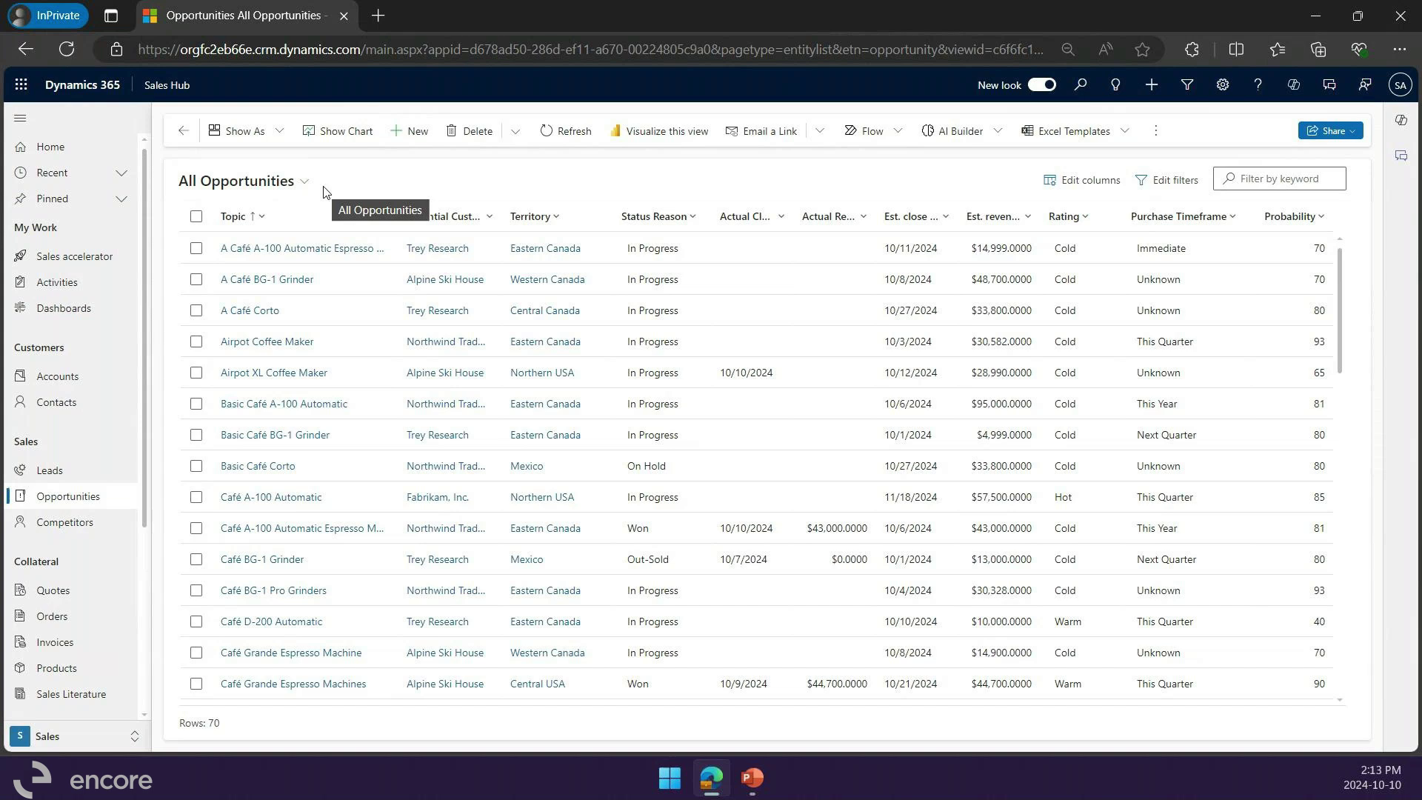
click(339, 141)
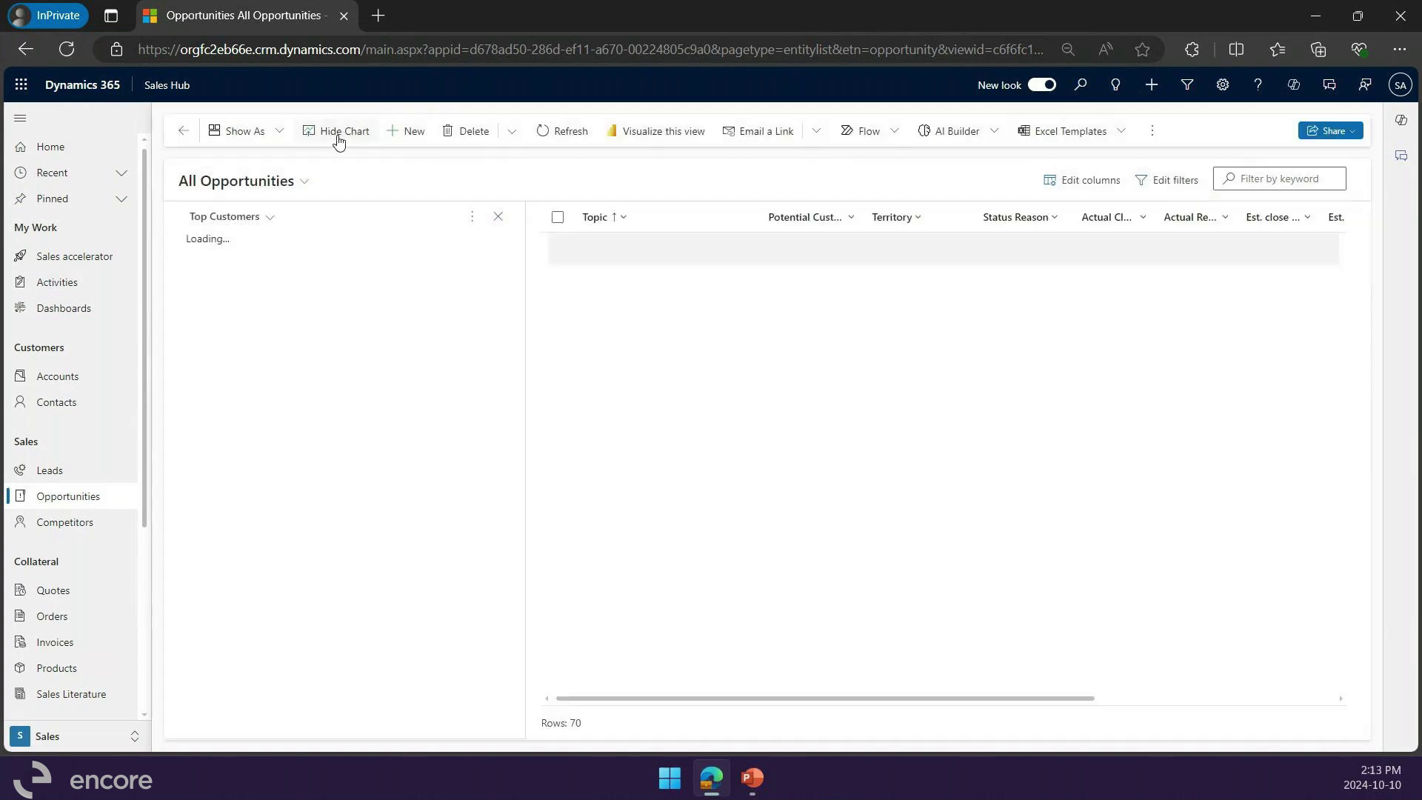
click(254, 226)
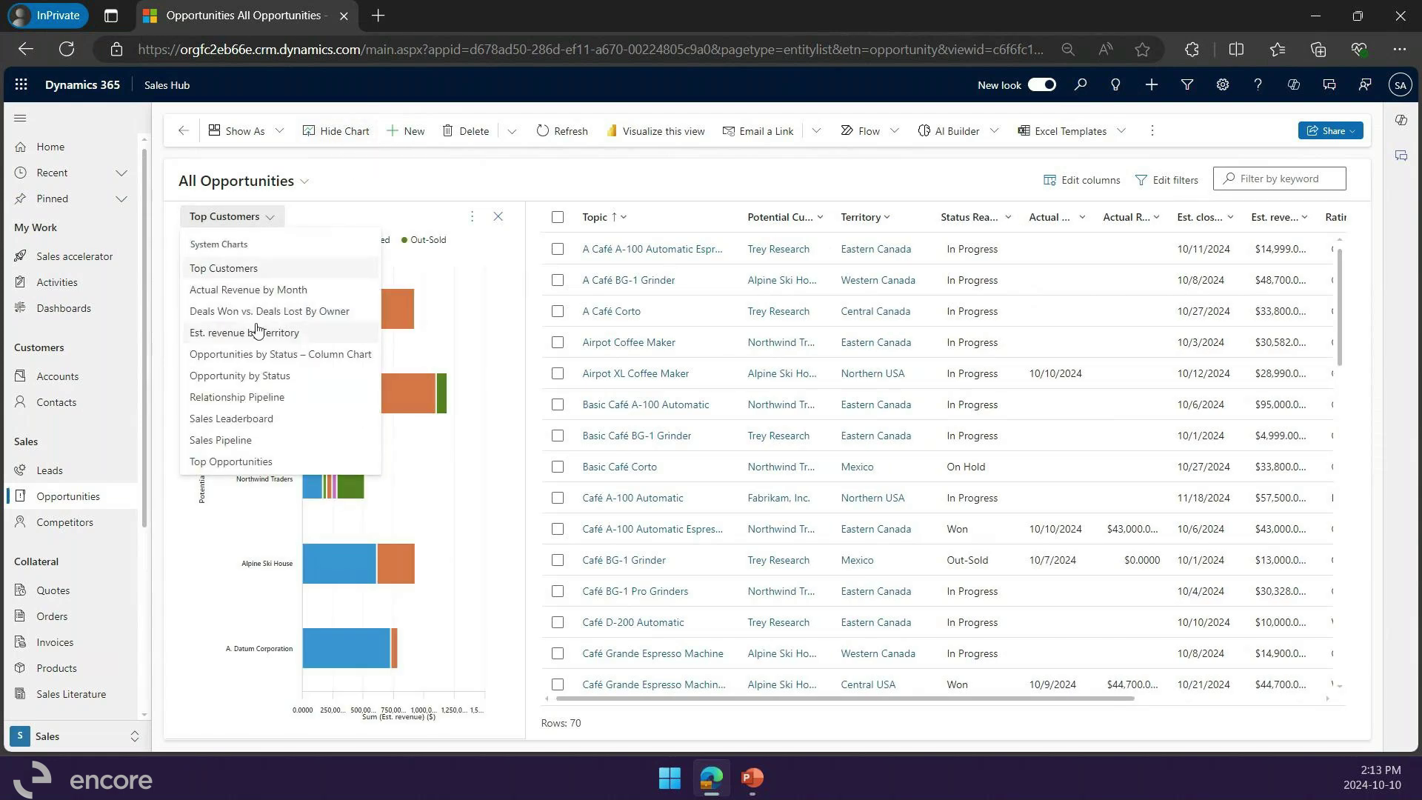
click(254, 375)
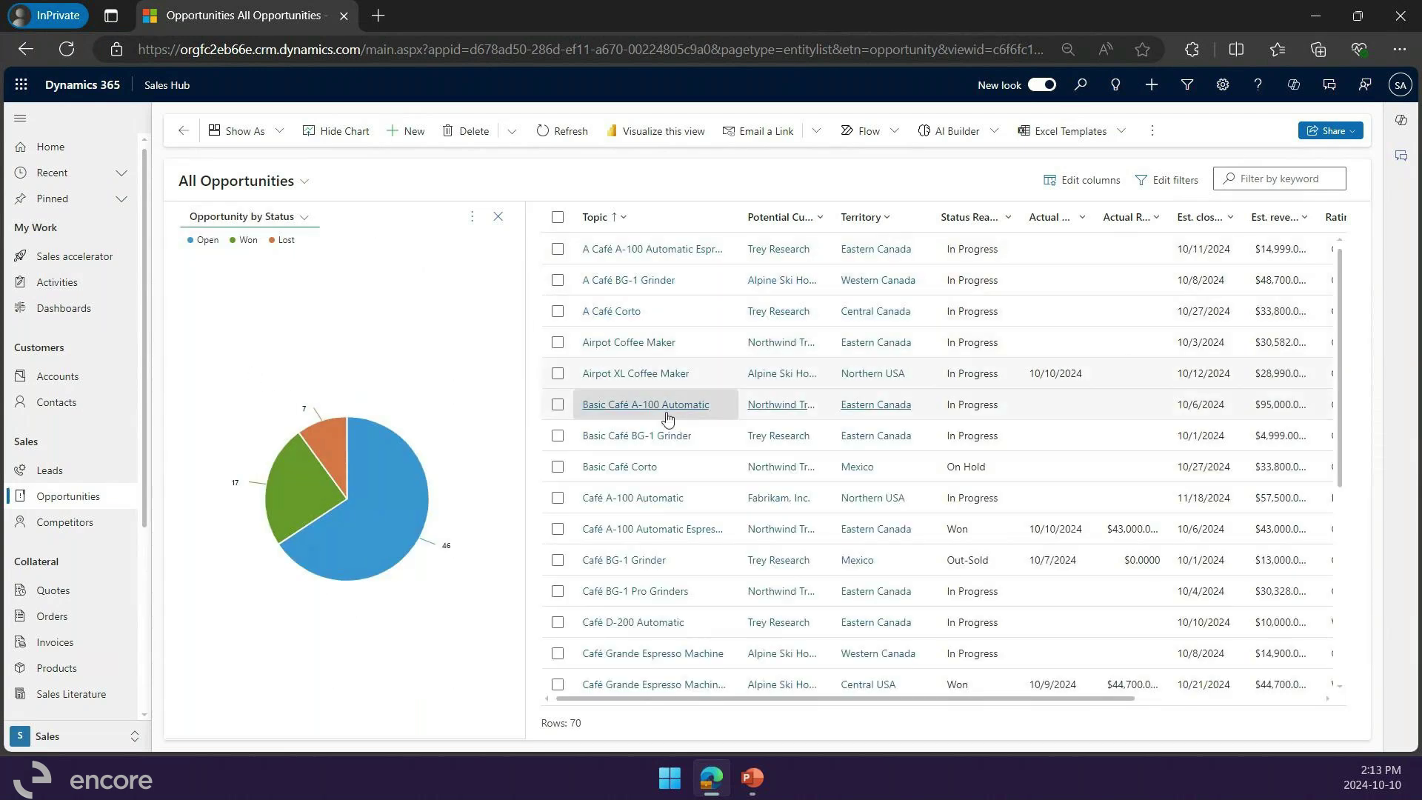
Filter the grid by the pie's Lost, then Won, then Open slice, leaving 46 open opportunities
click(324, 445)
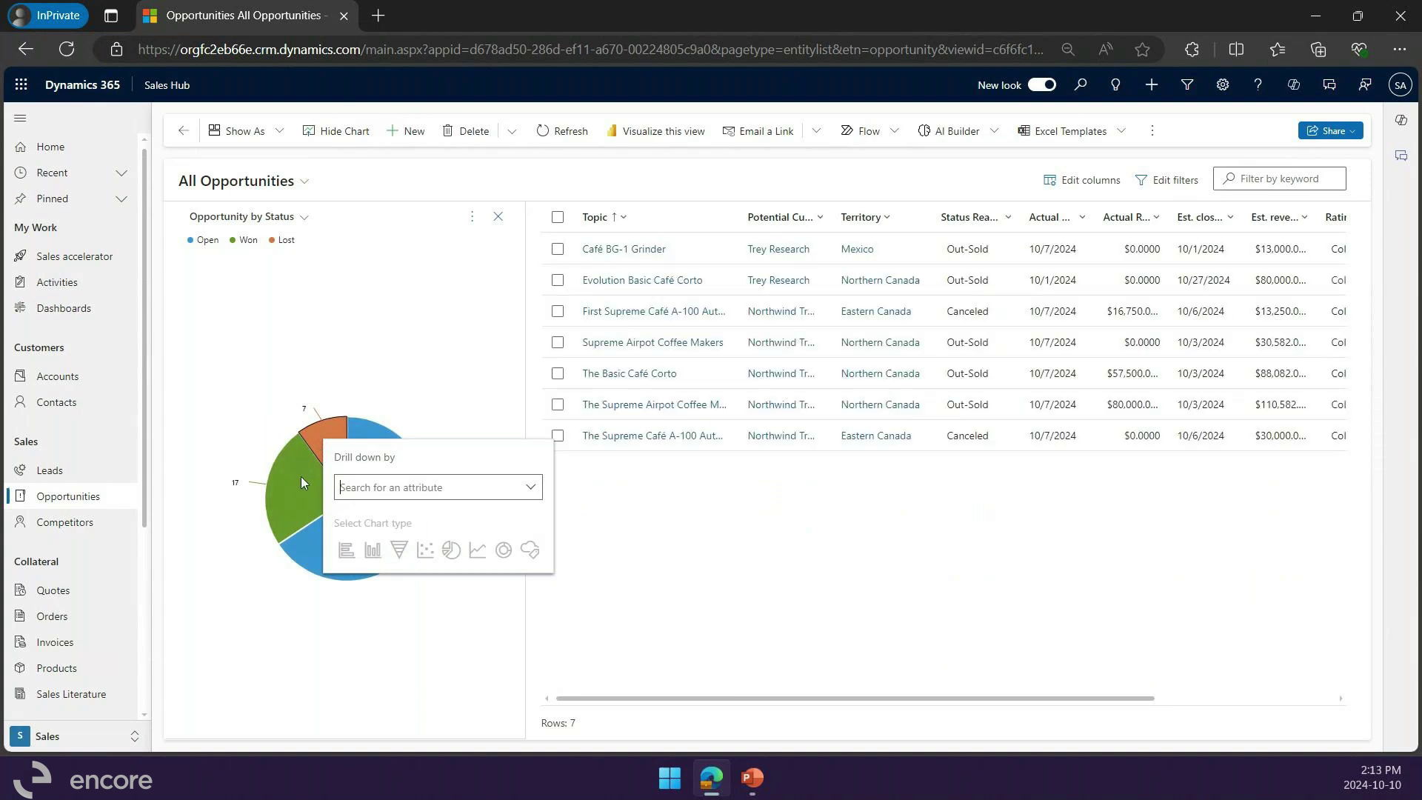
mouse_move(300, 493)
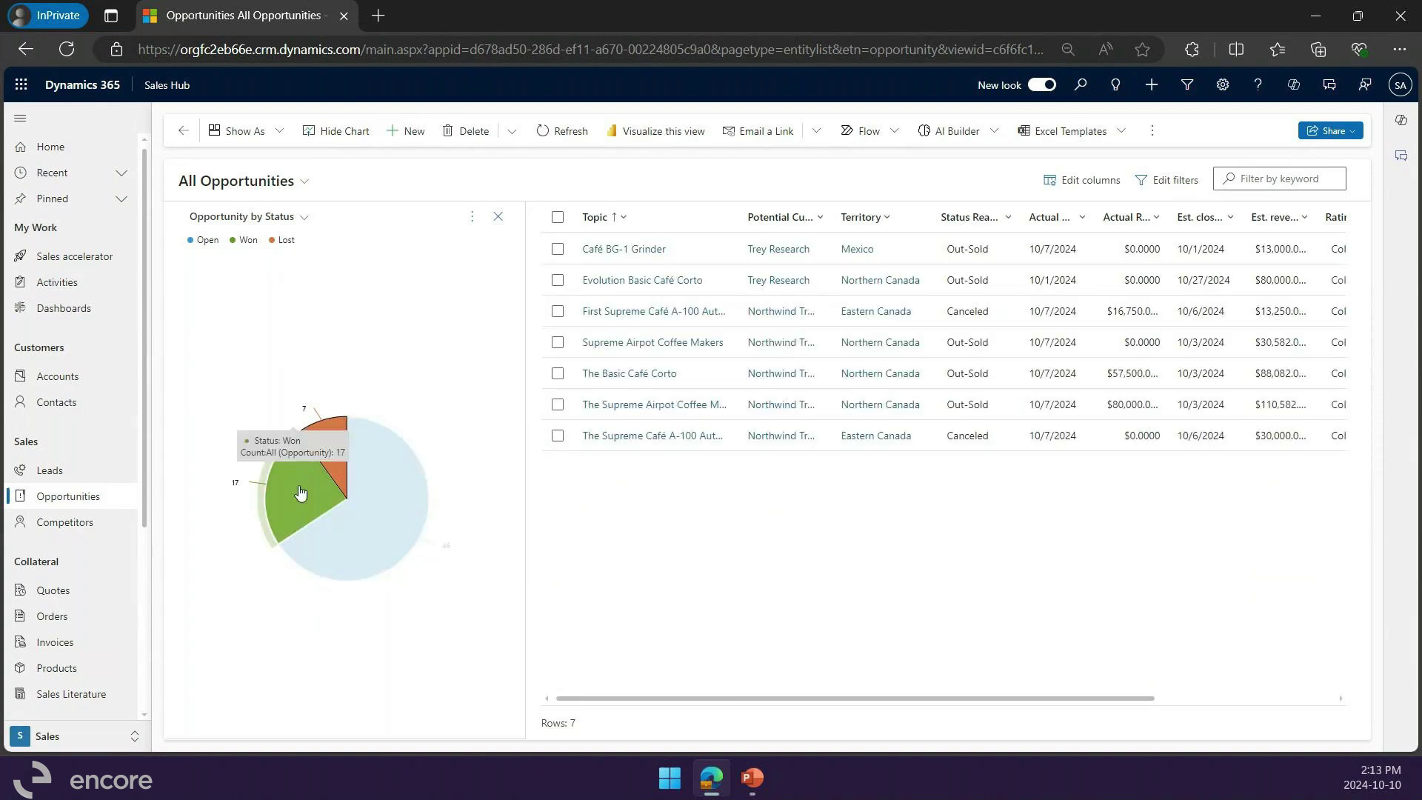
click(299, 493)
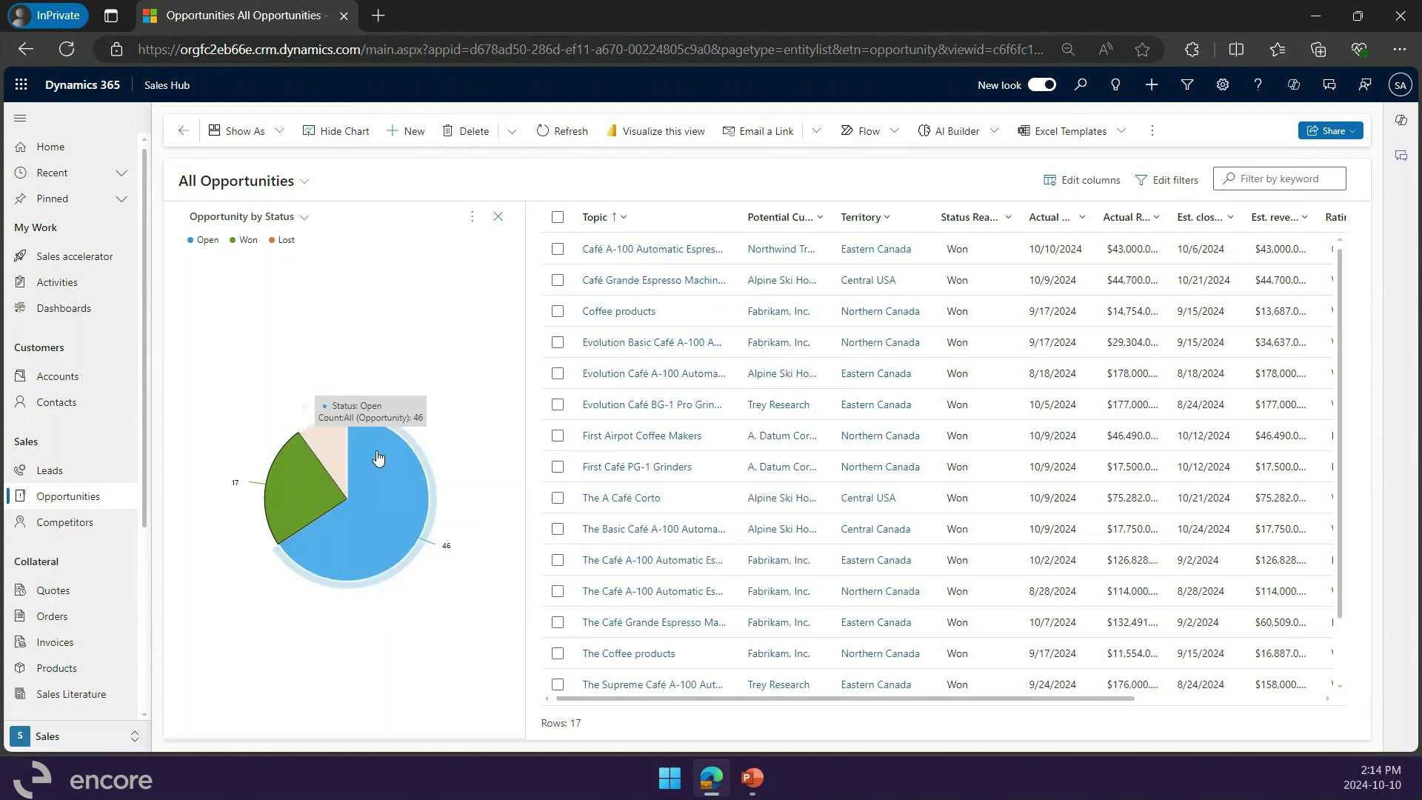
click(378, 457)
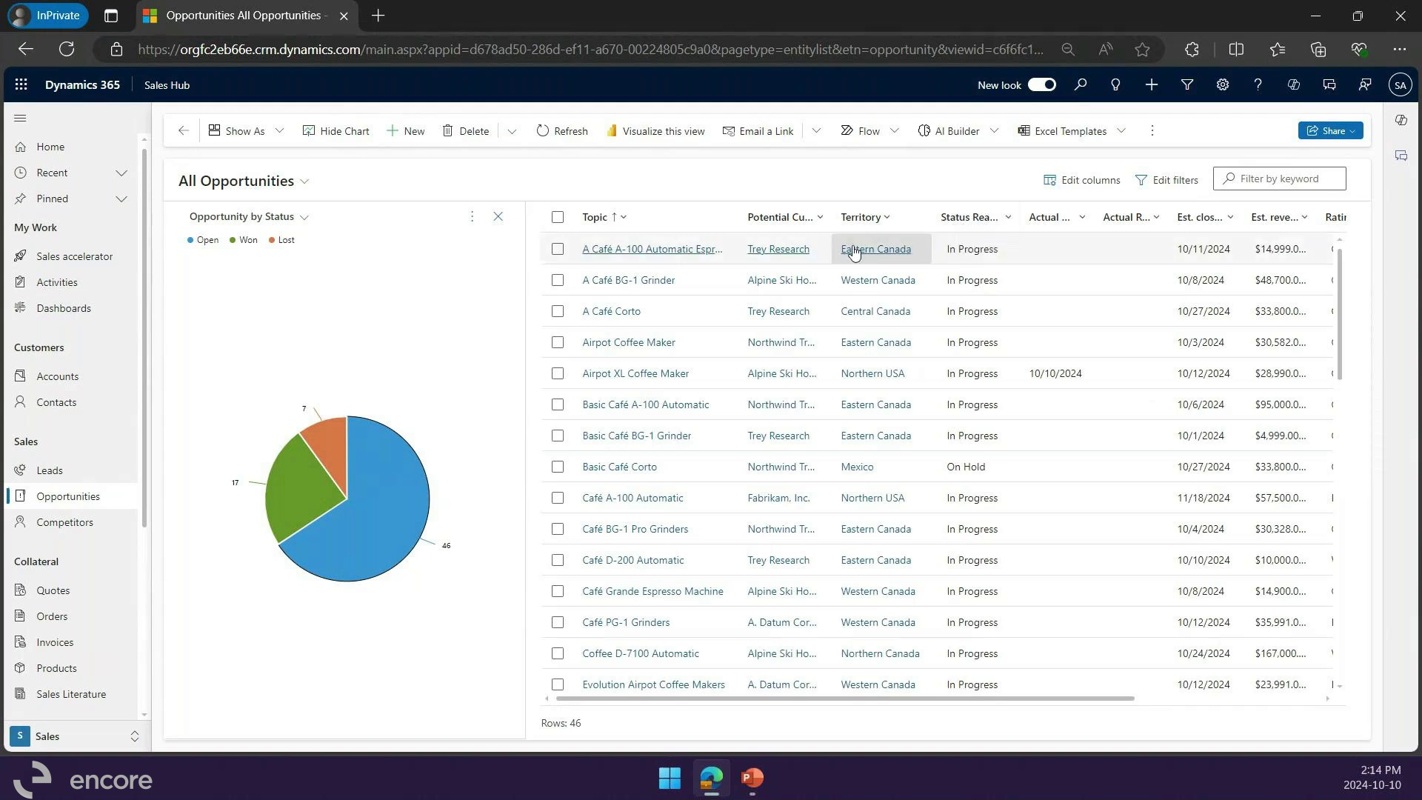
mouse_move(362, 527)
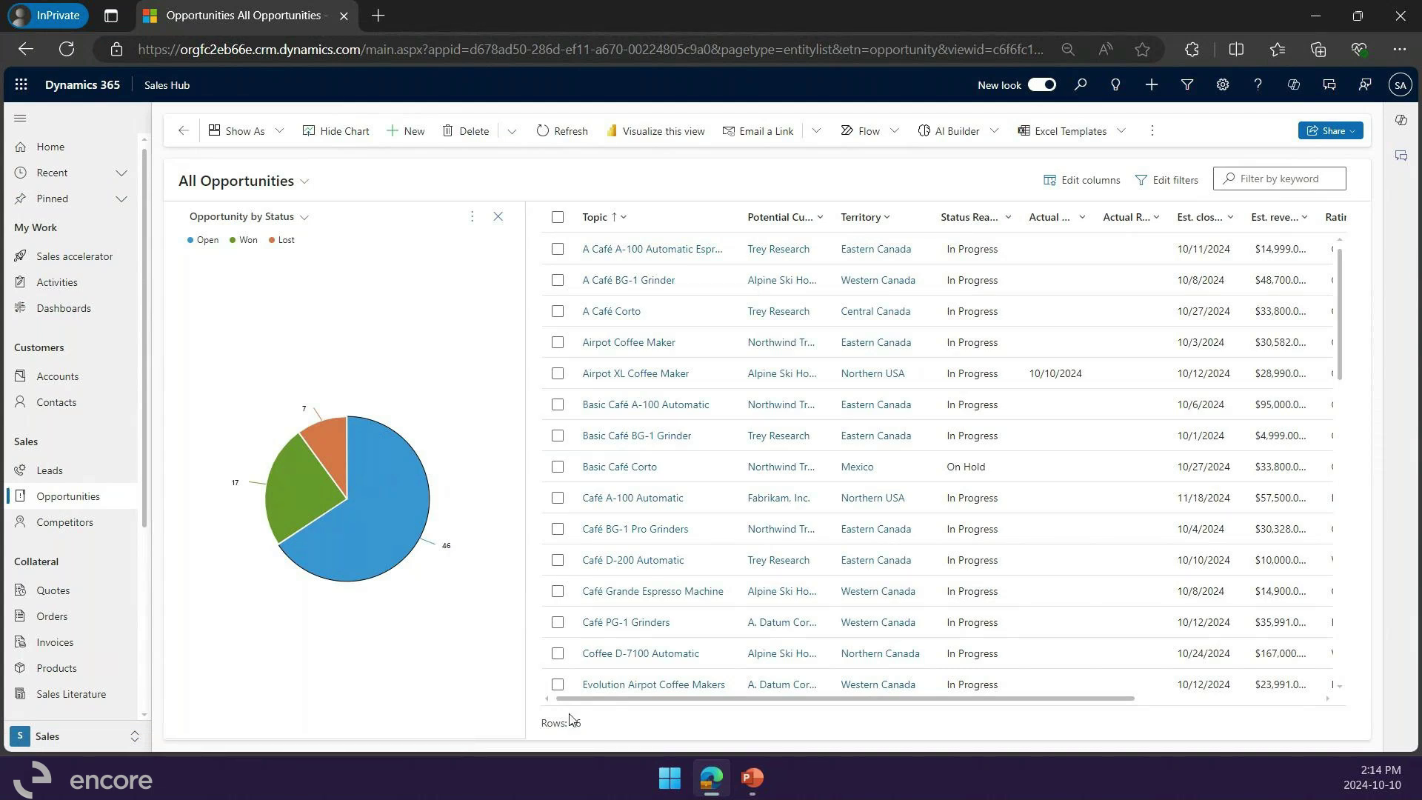
click(404, 518)
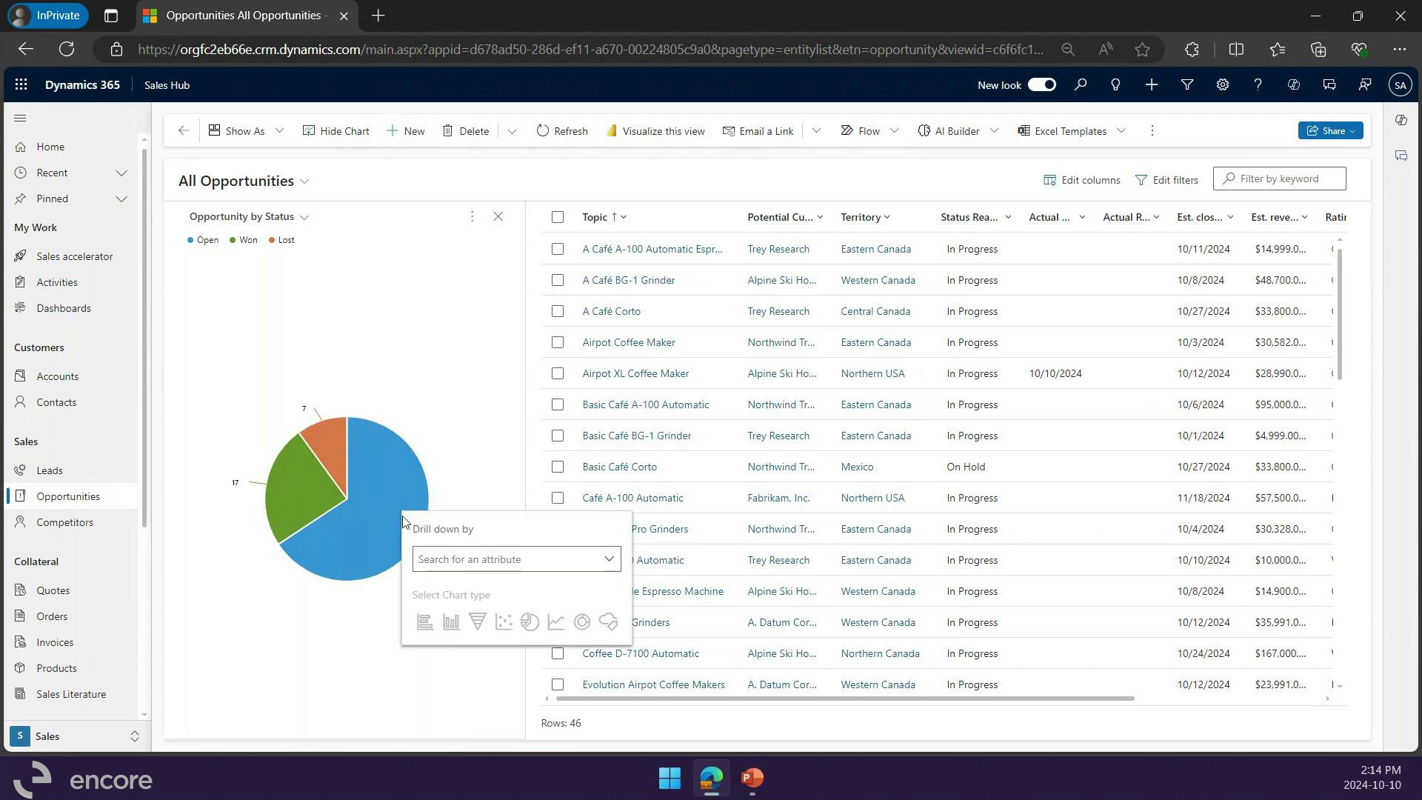
Drill the Open slice down by Territory as a bar chart, led by Central Canada with 15
text(t)
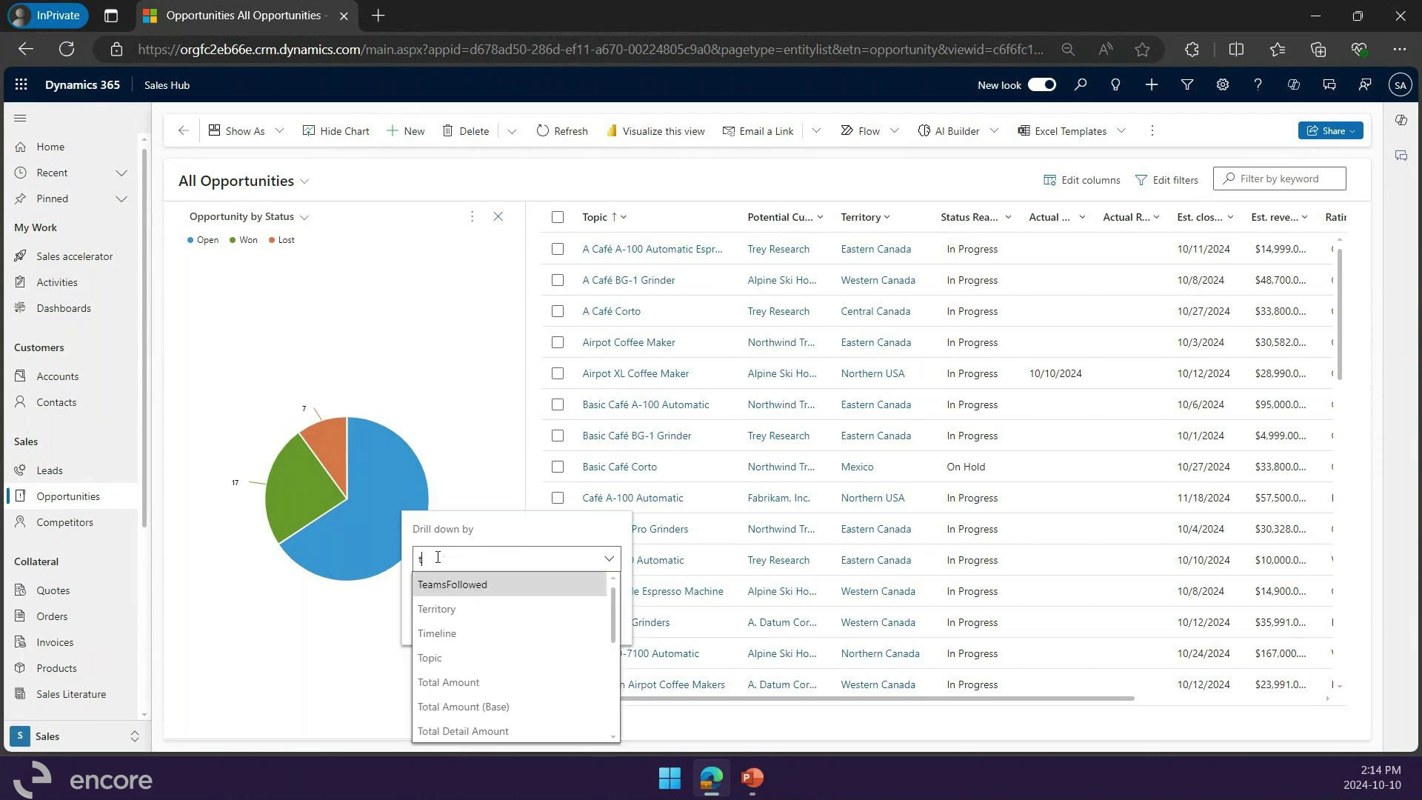
text(errito)
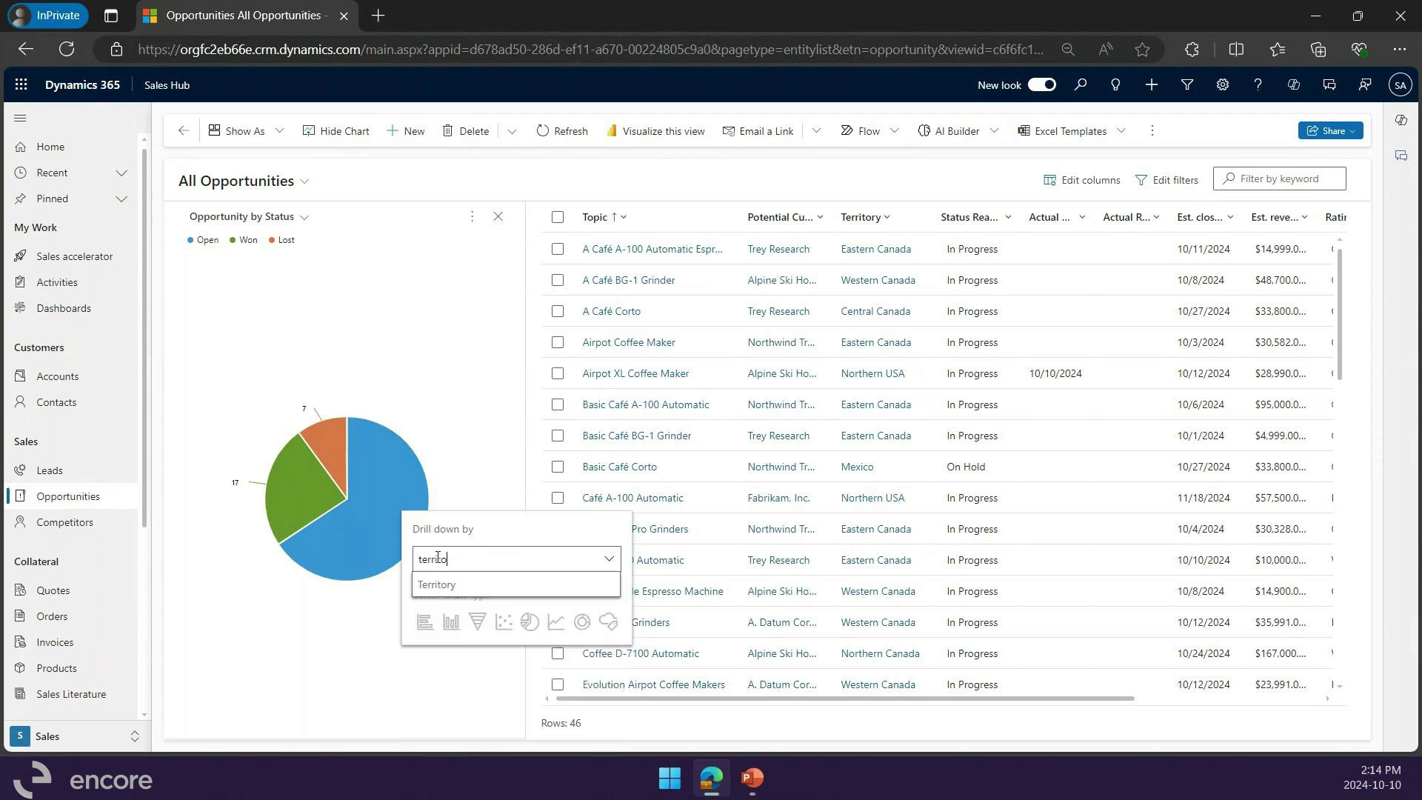
click(437, 584)
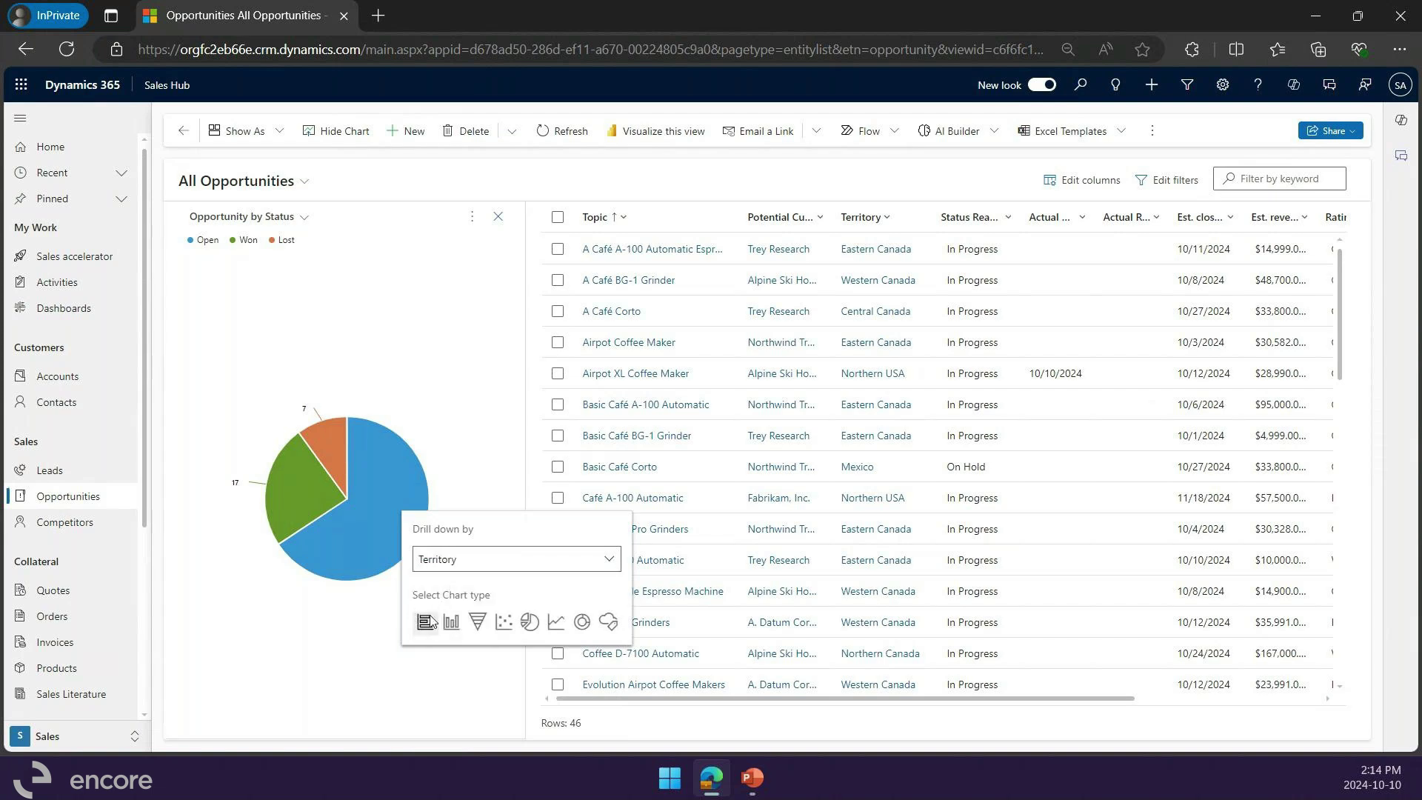
click(424, 622)
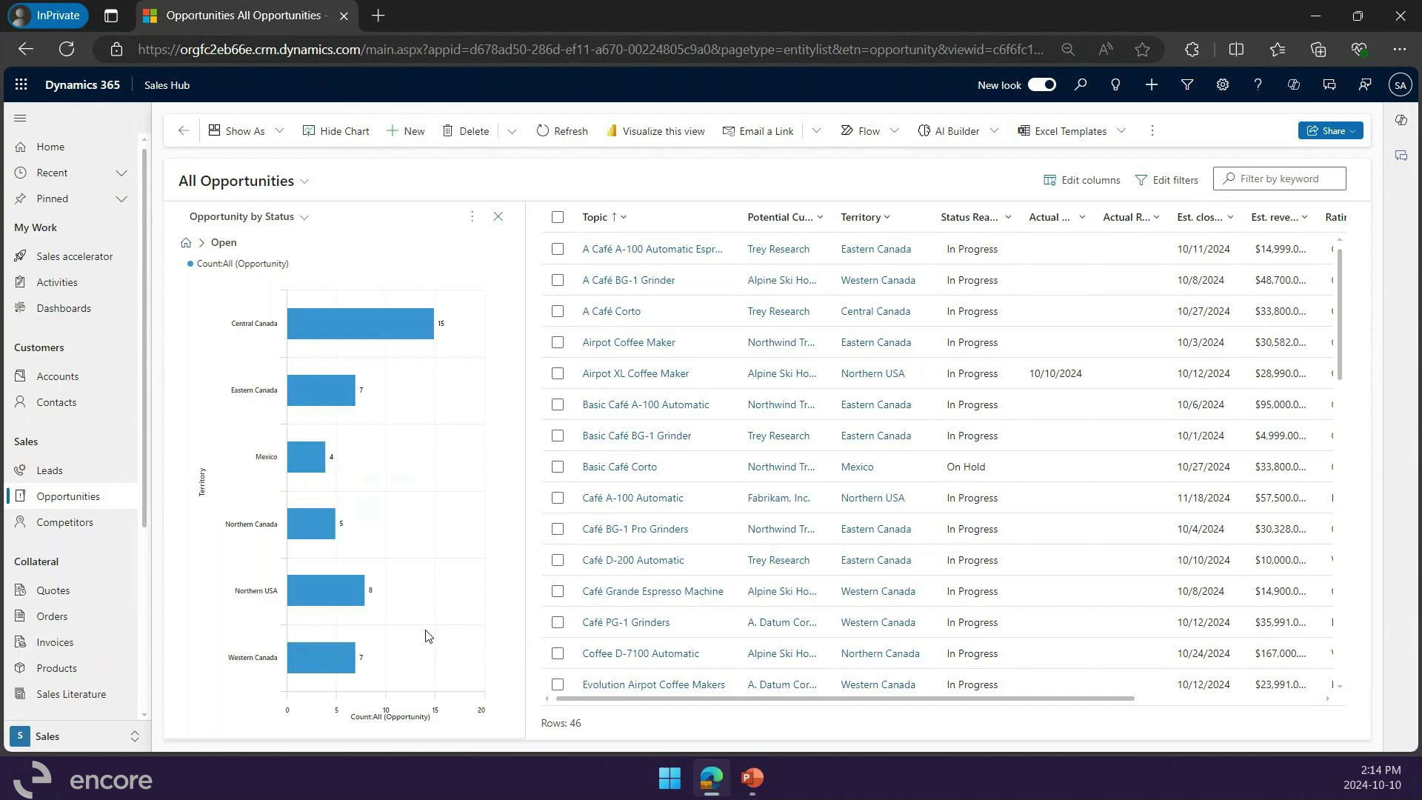
click(336, 324)
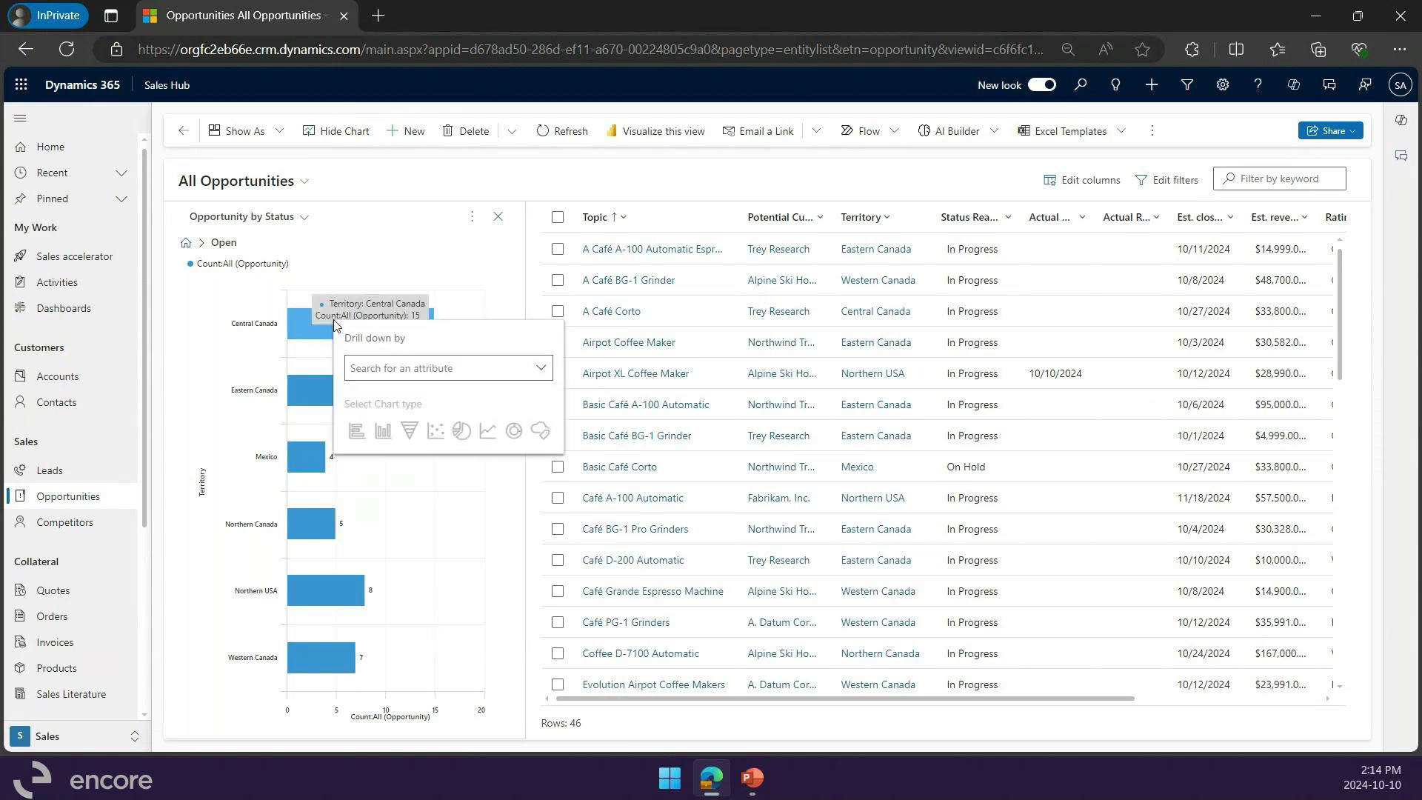
Drill Eastern Canada down by Rating as a pie, filter to Warm, then return to Open
click(317, 340)
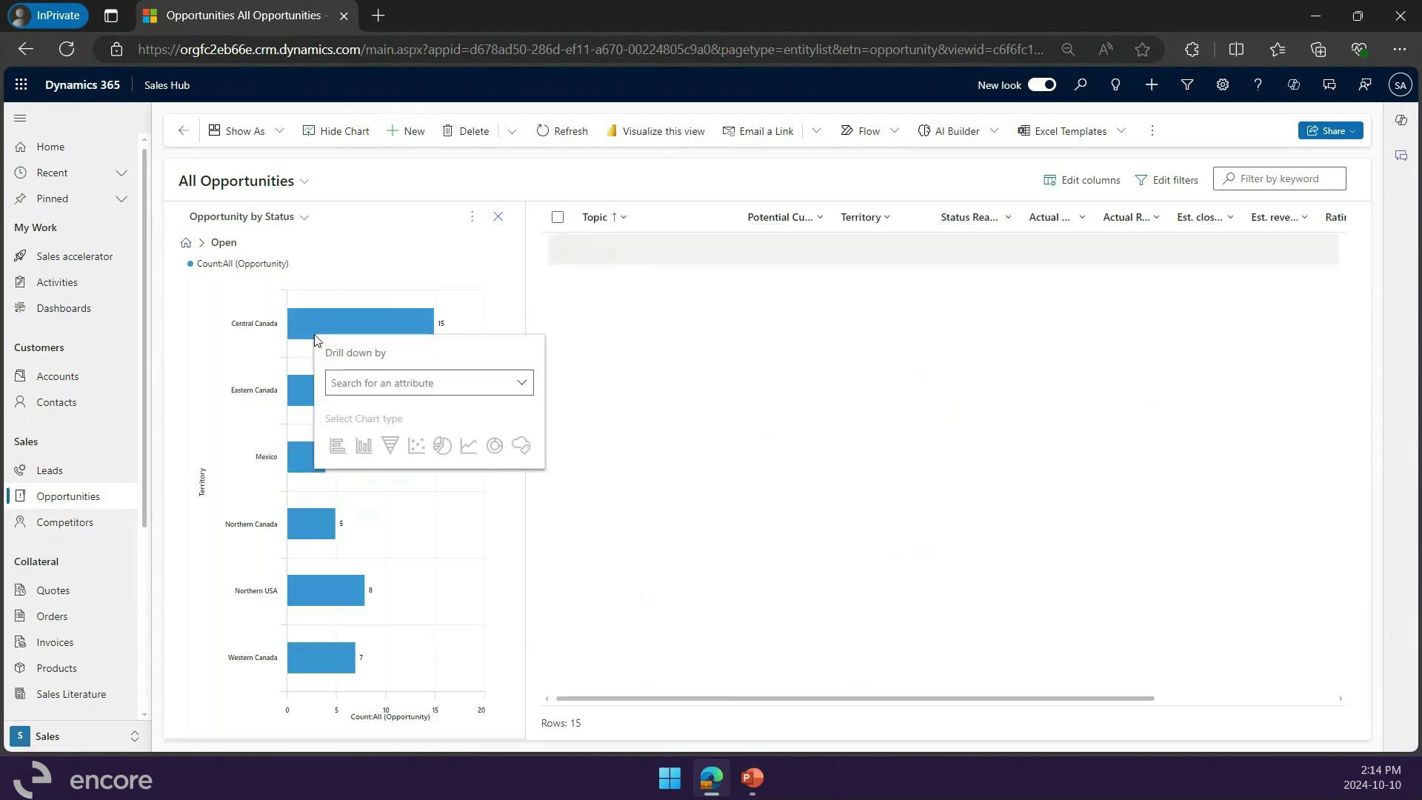
click(295, 400)
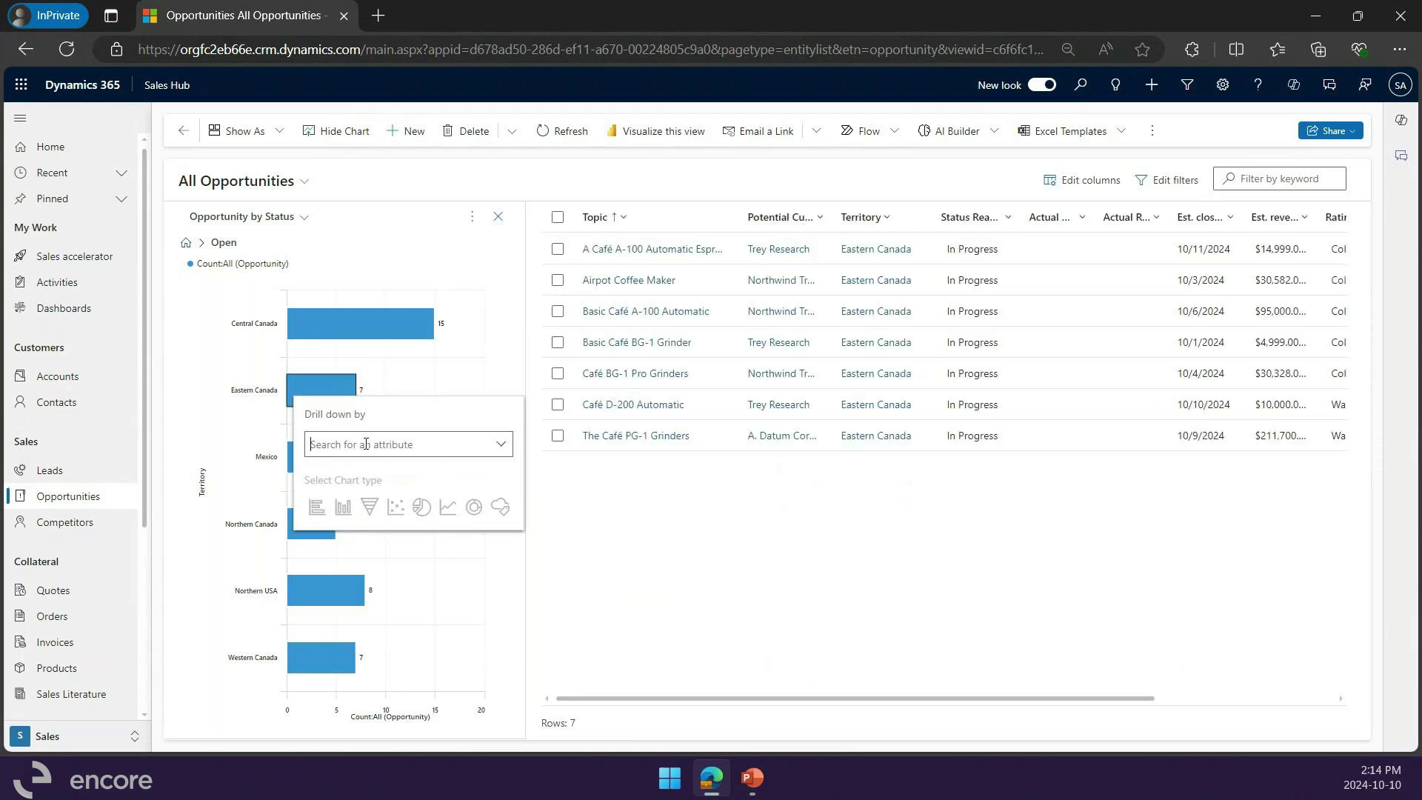
text(rat)
click(365, 467)
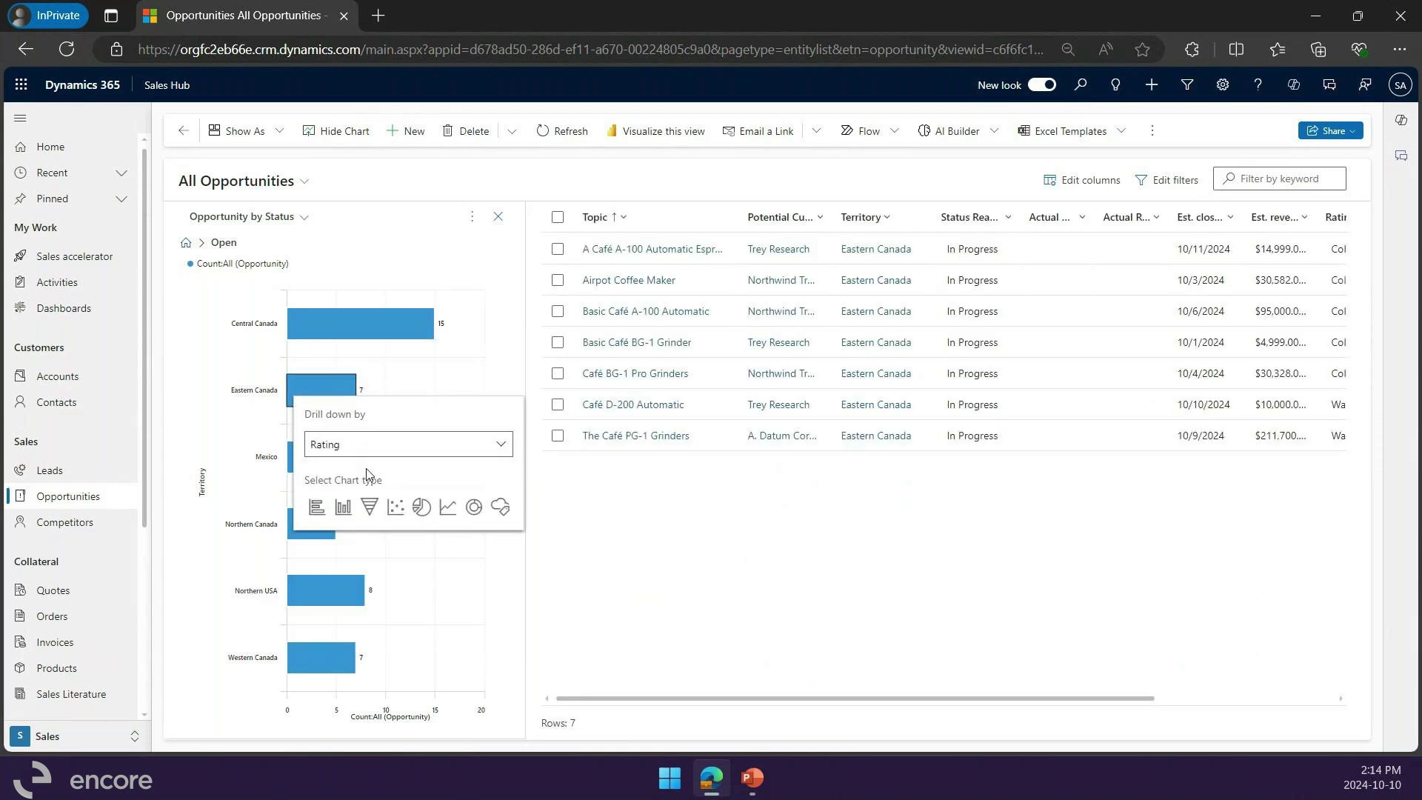
click(421, 507)
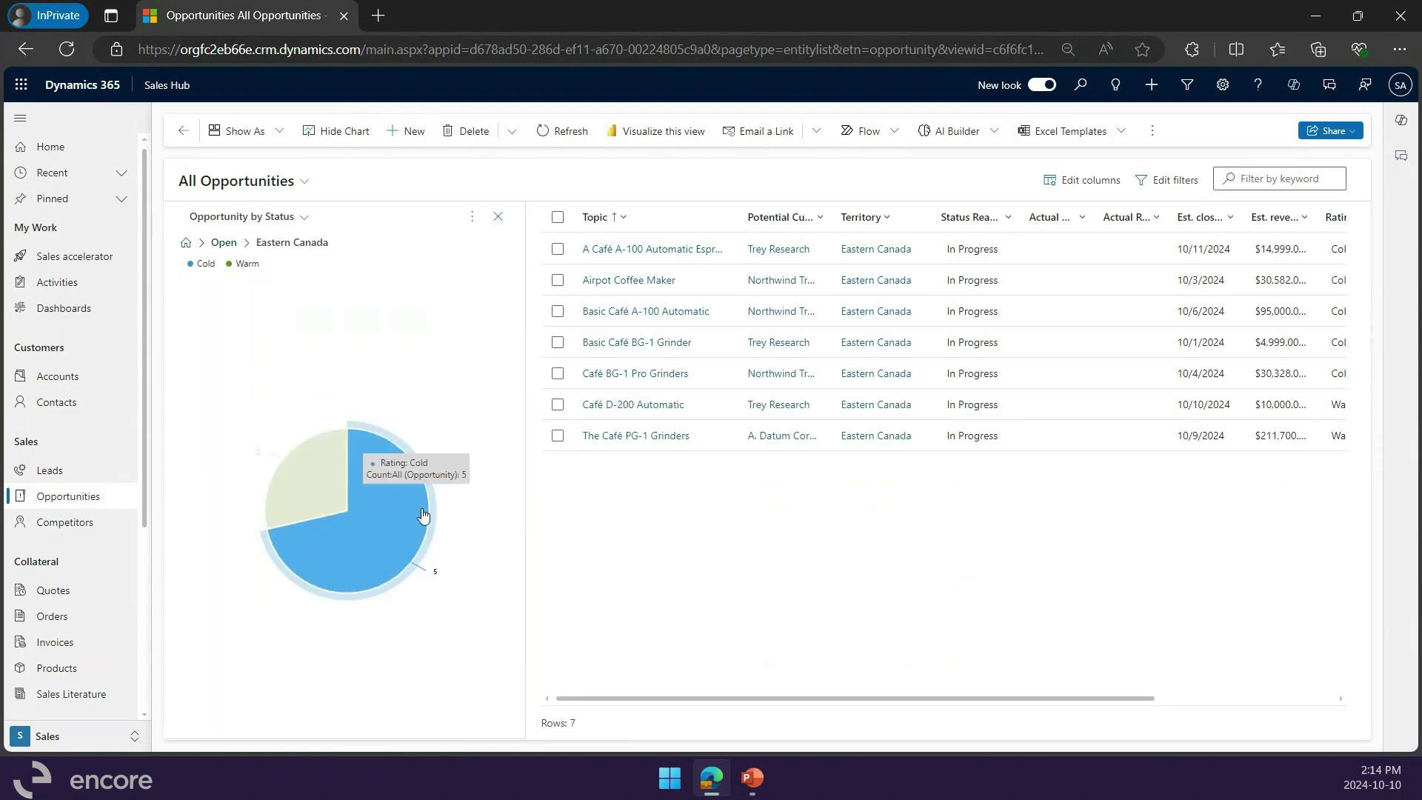
click(308, 502)
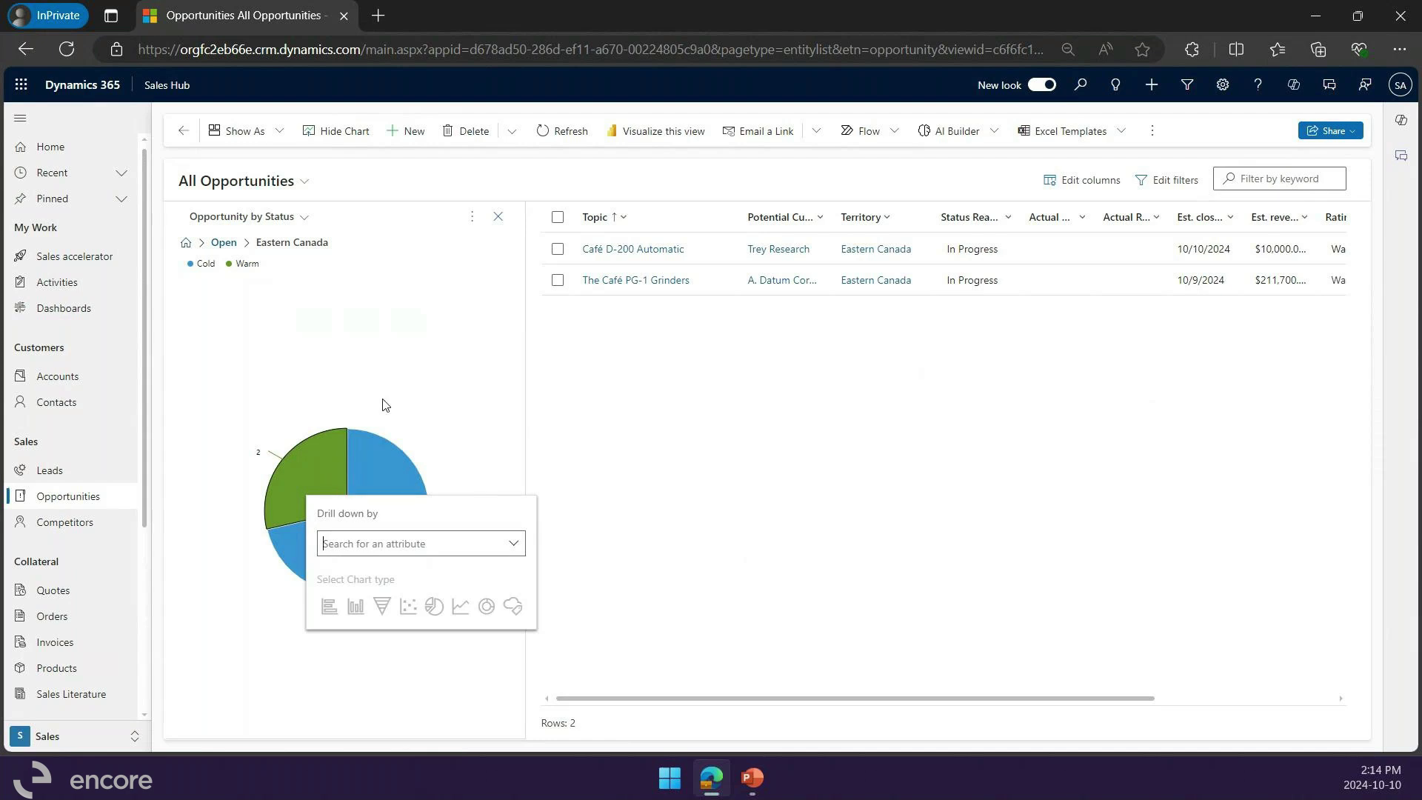
click(223, 244)
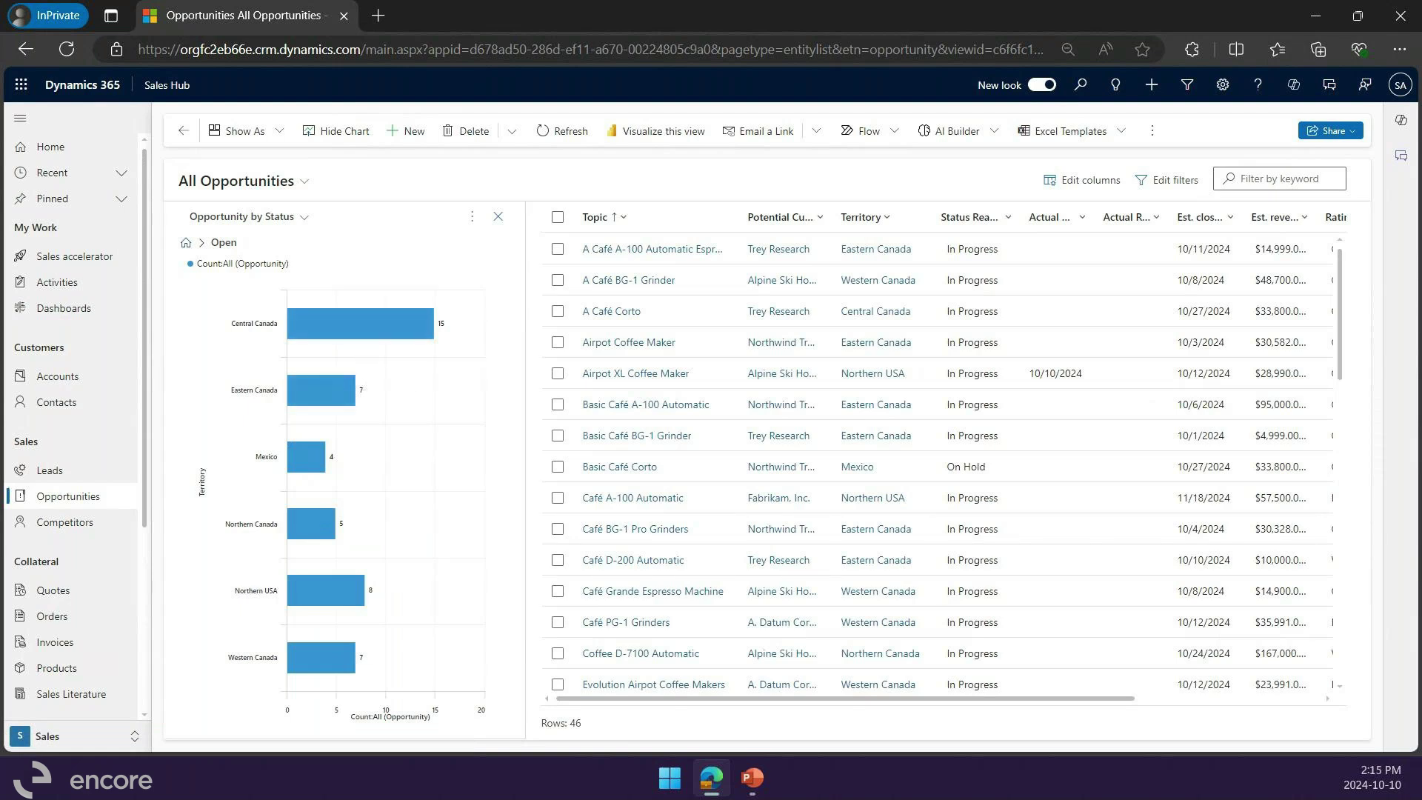
Change the side chart to the Est. revenue by Territory system chart, led by Eastern Canada
click(260, 223)
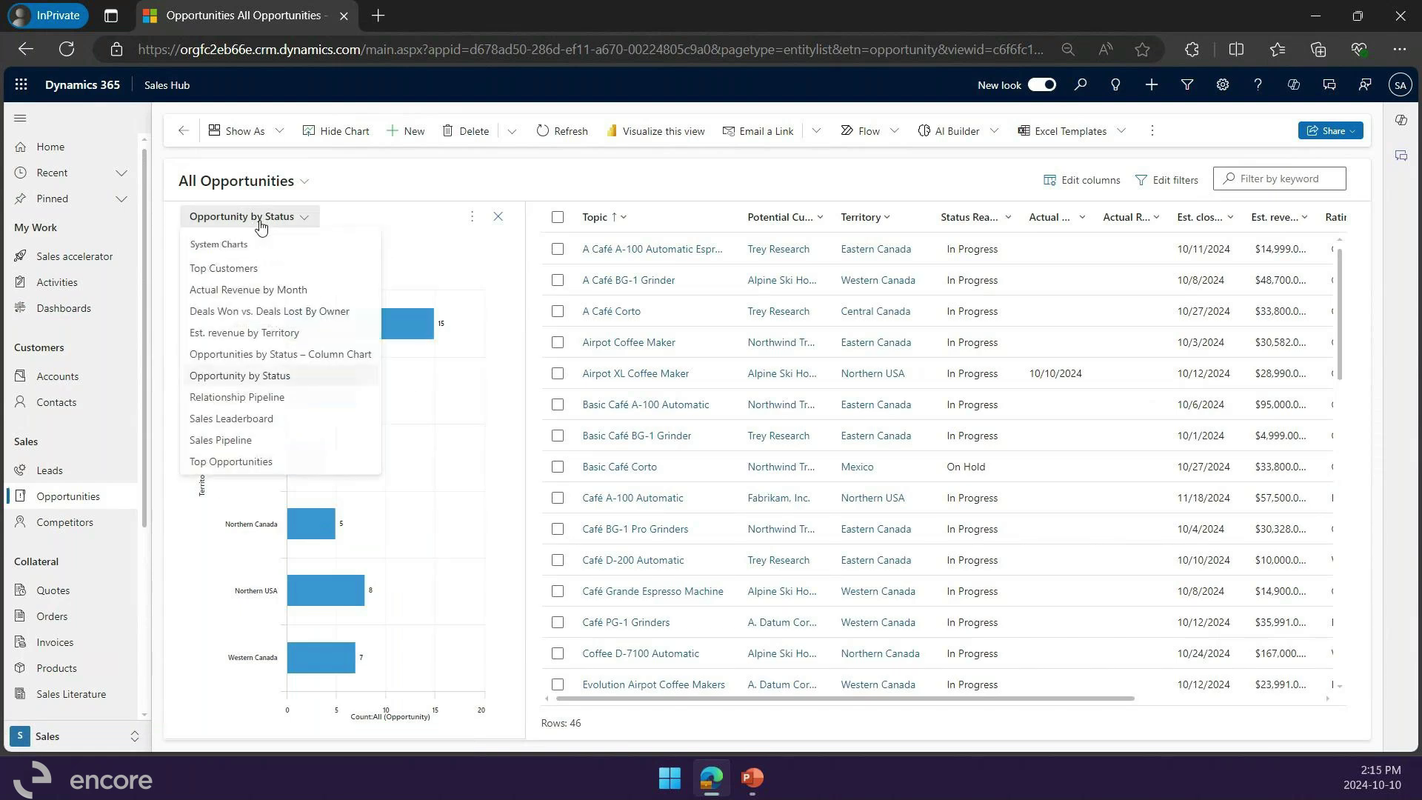
click(263, 333)
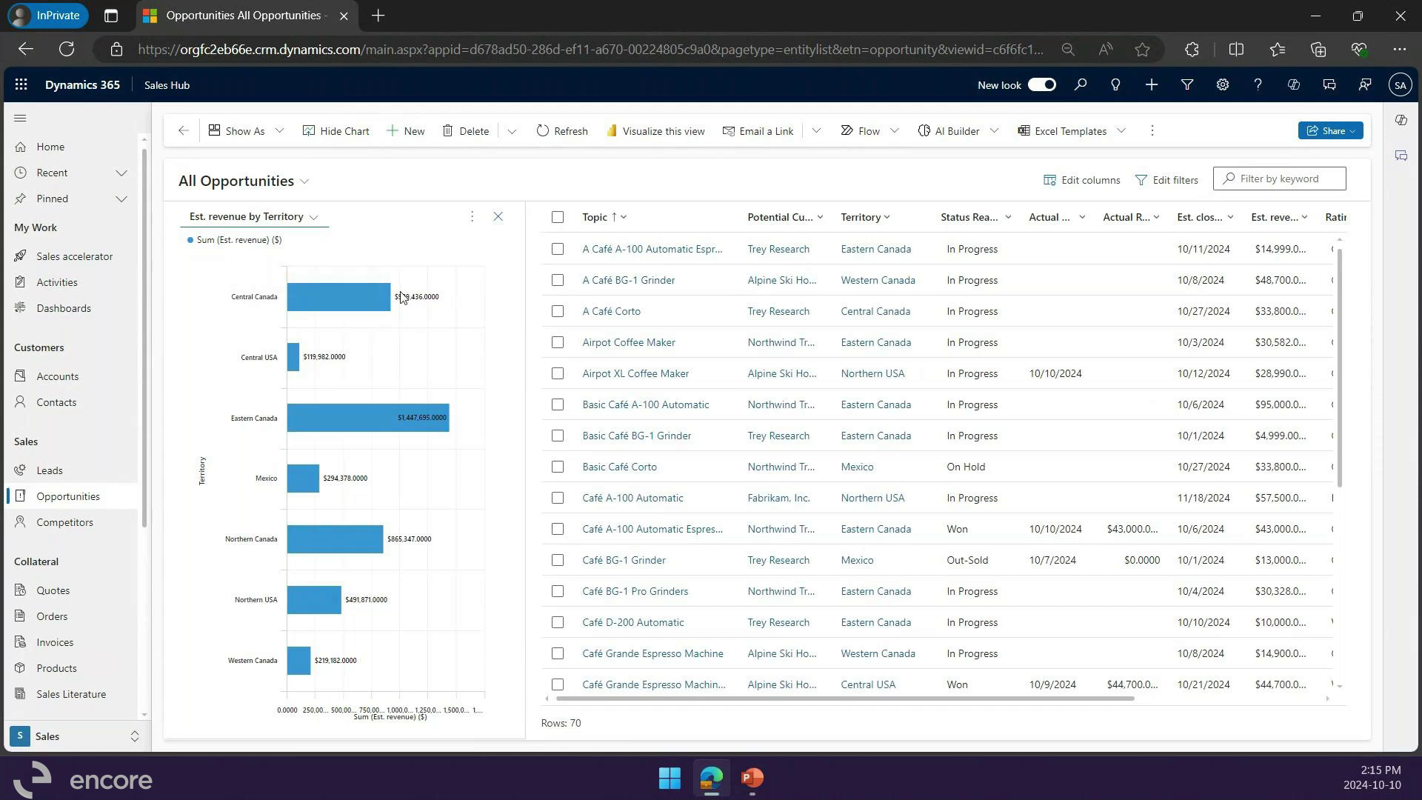
mouse_move(409, 309)
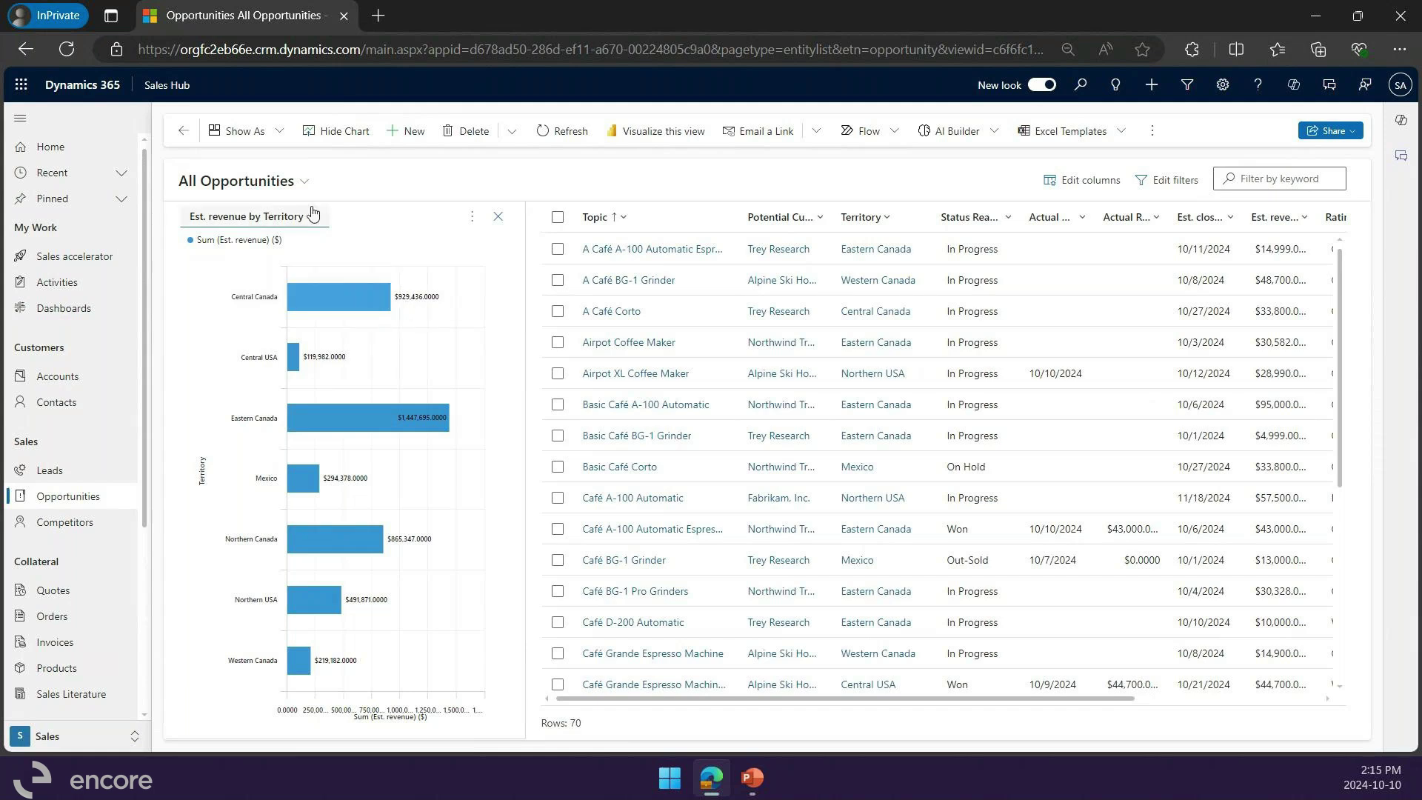
click(295, 189)
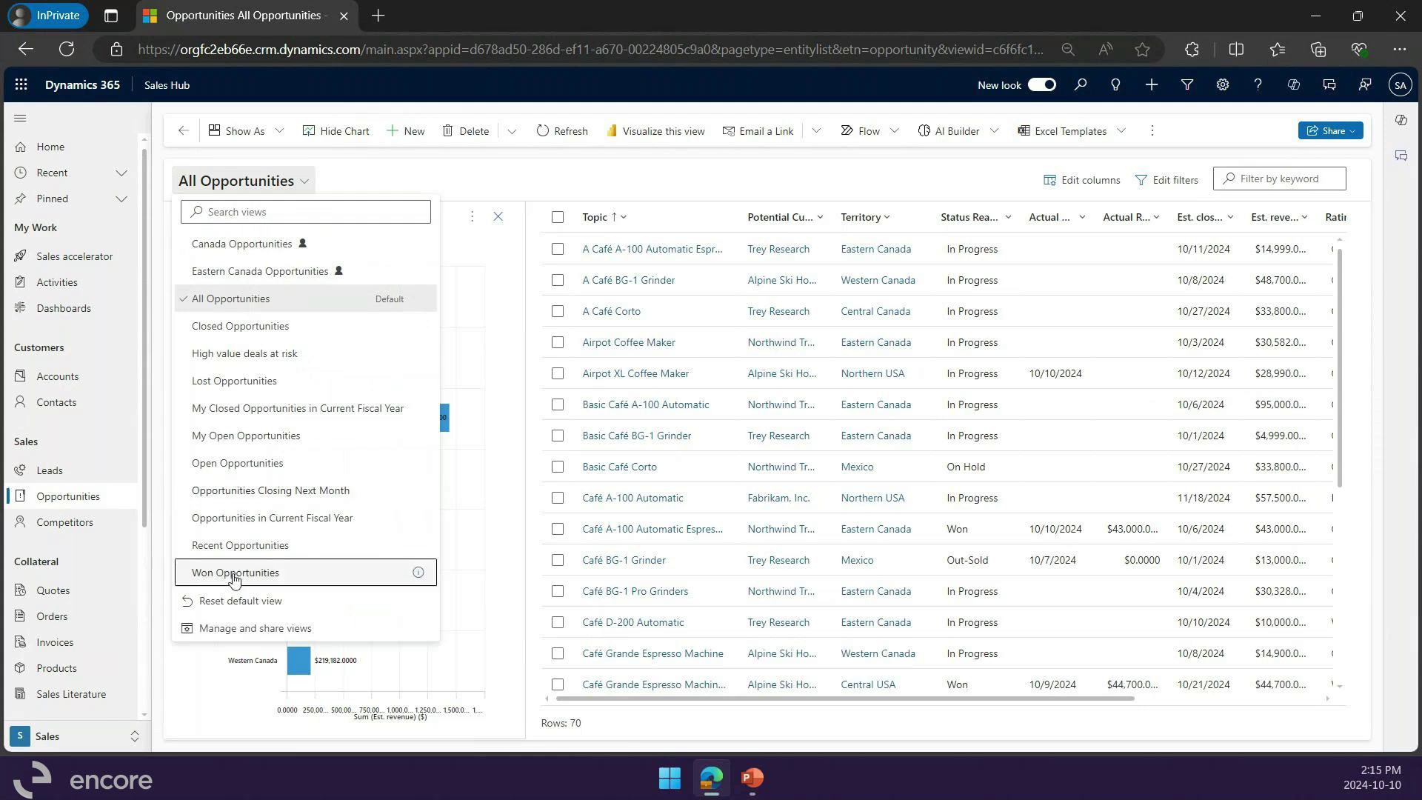
Switch to the Won Opportunities view: 17 rows, with Eastern Canada leading at $1,006,837
click(259, 571)
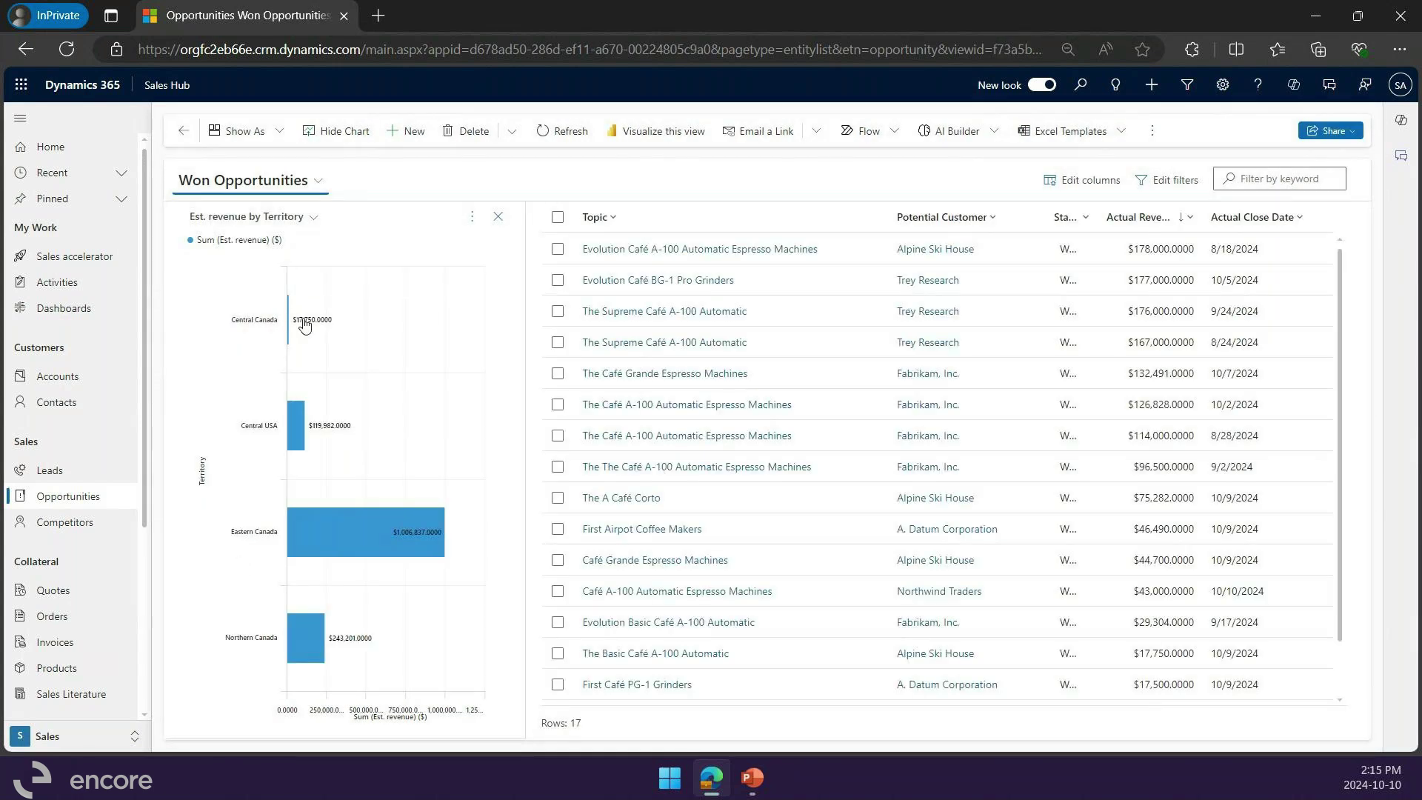
click(473, 218)
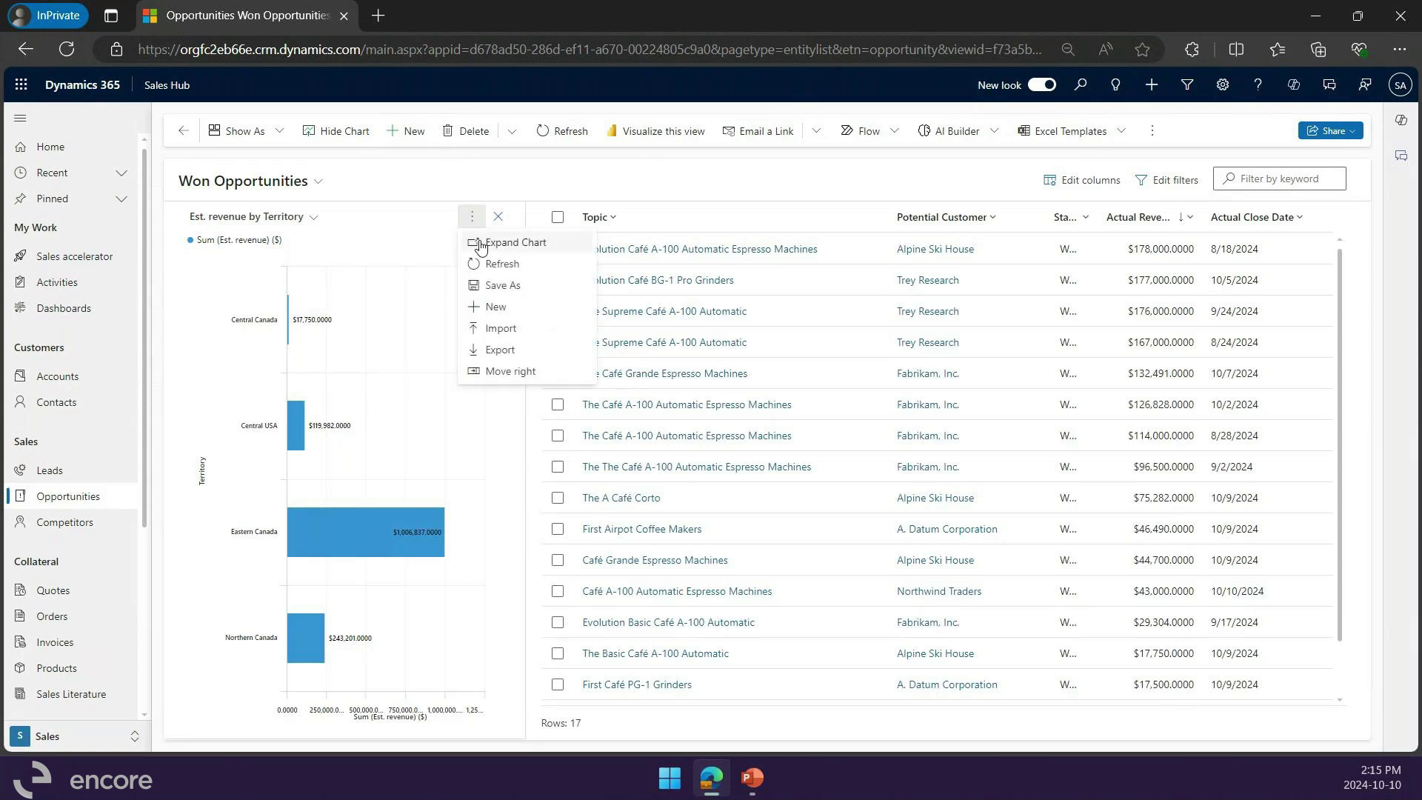
Expand the Est. revenue by Territory chart full-window and filter records to the Central USA bar
click(481, 245)
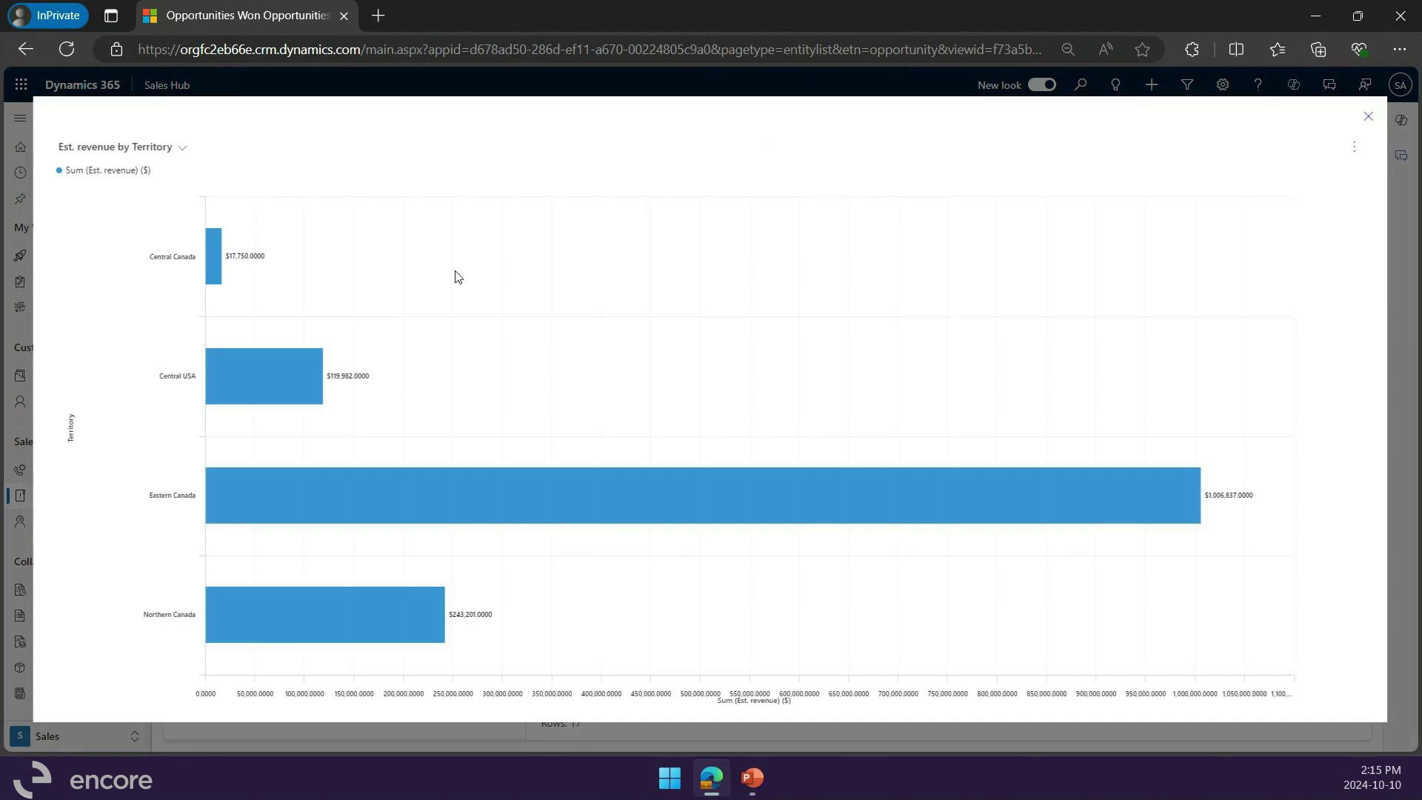
click(270, 385)
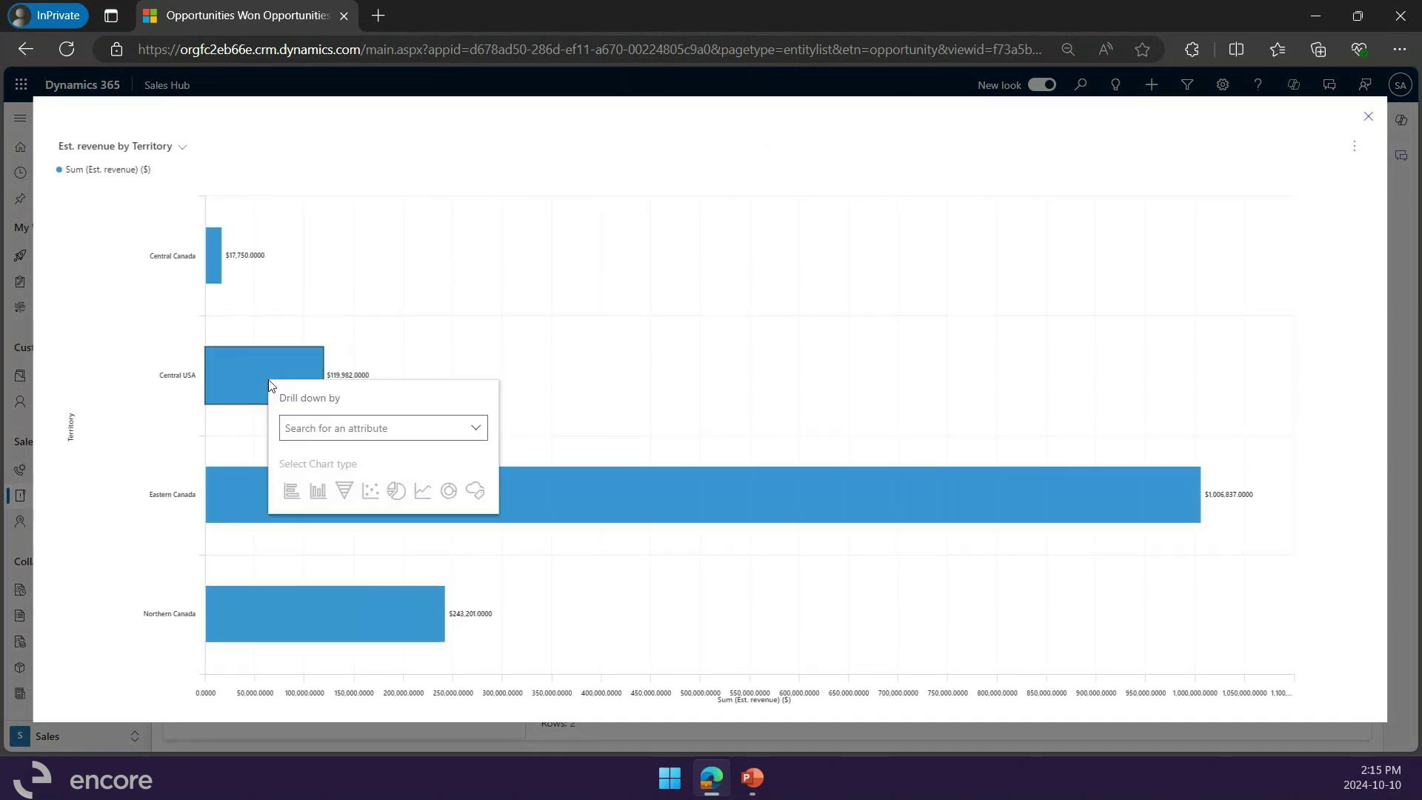
click(157, 157)
click(164, 148)
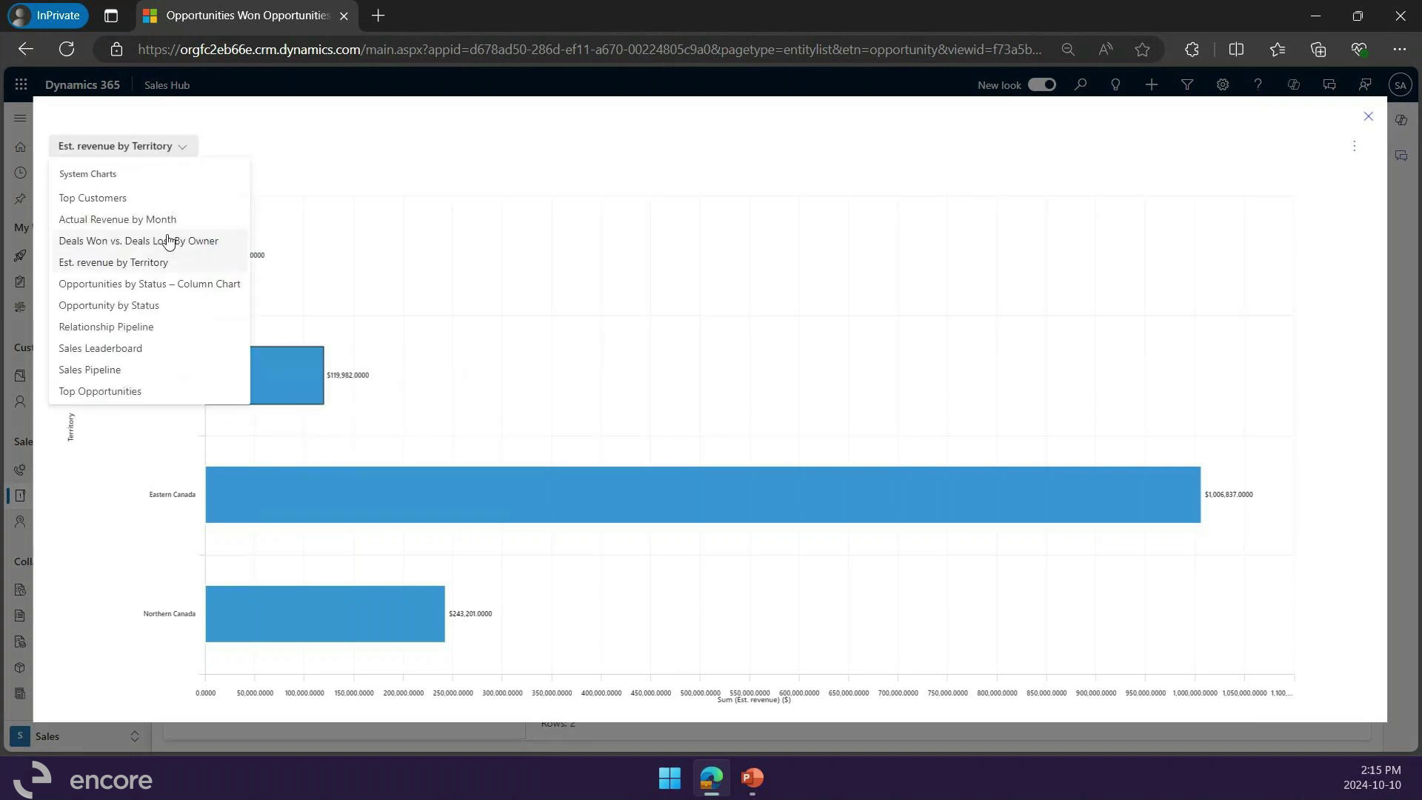
click(211, 131)
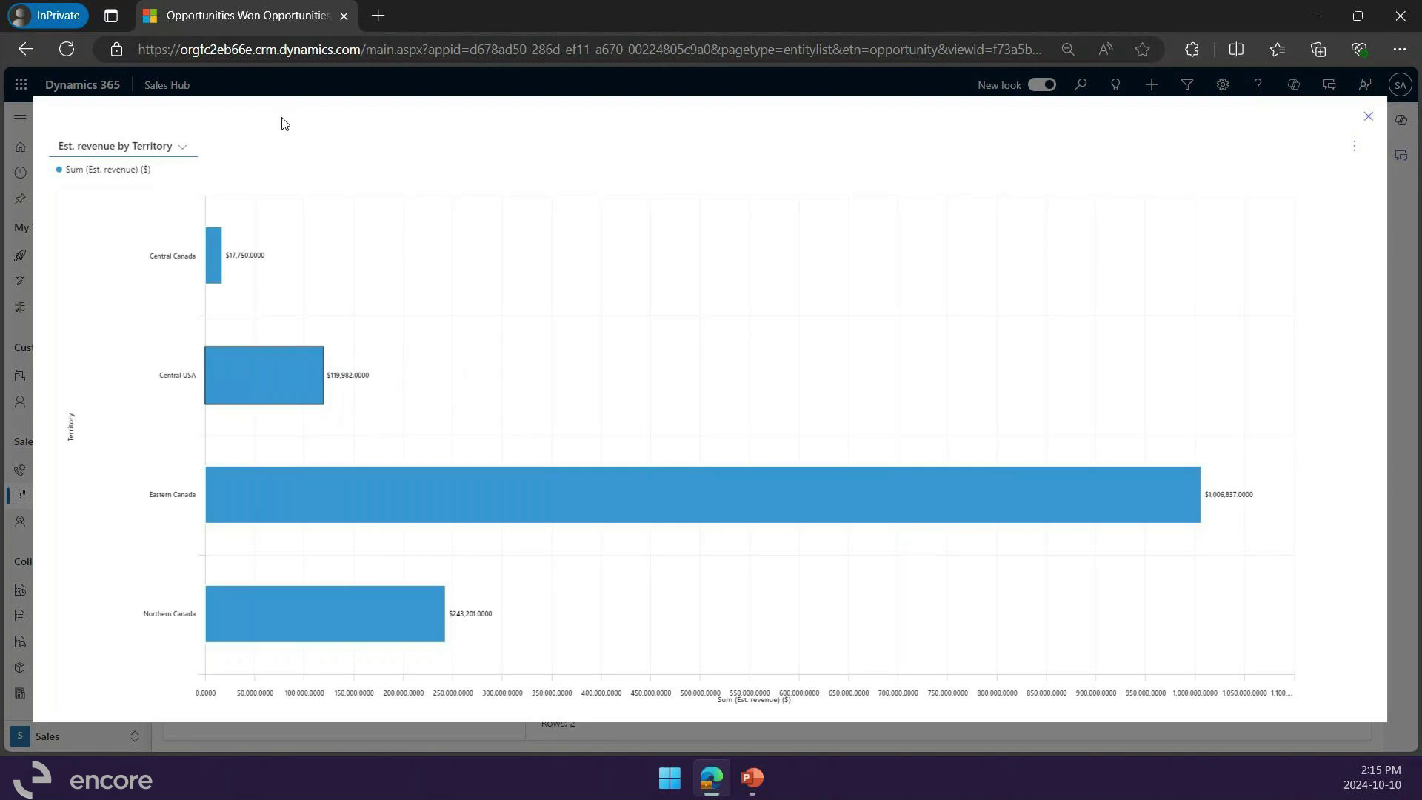
Close the full-window chart, leaving the Won Opportunities list narrowed to 2 Central USA records
click(1368, 117)
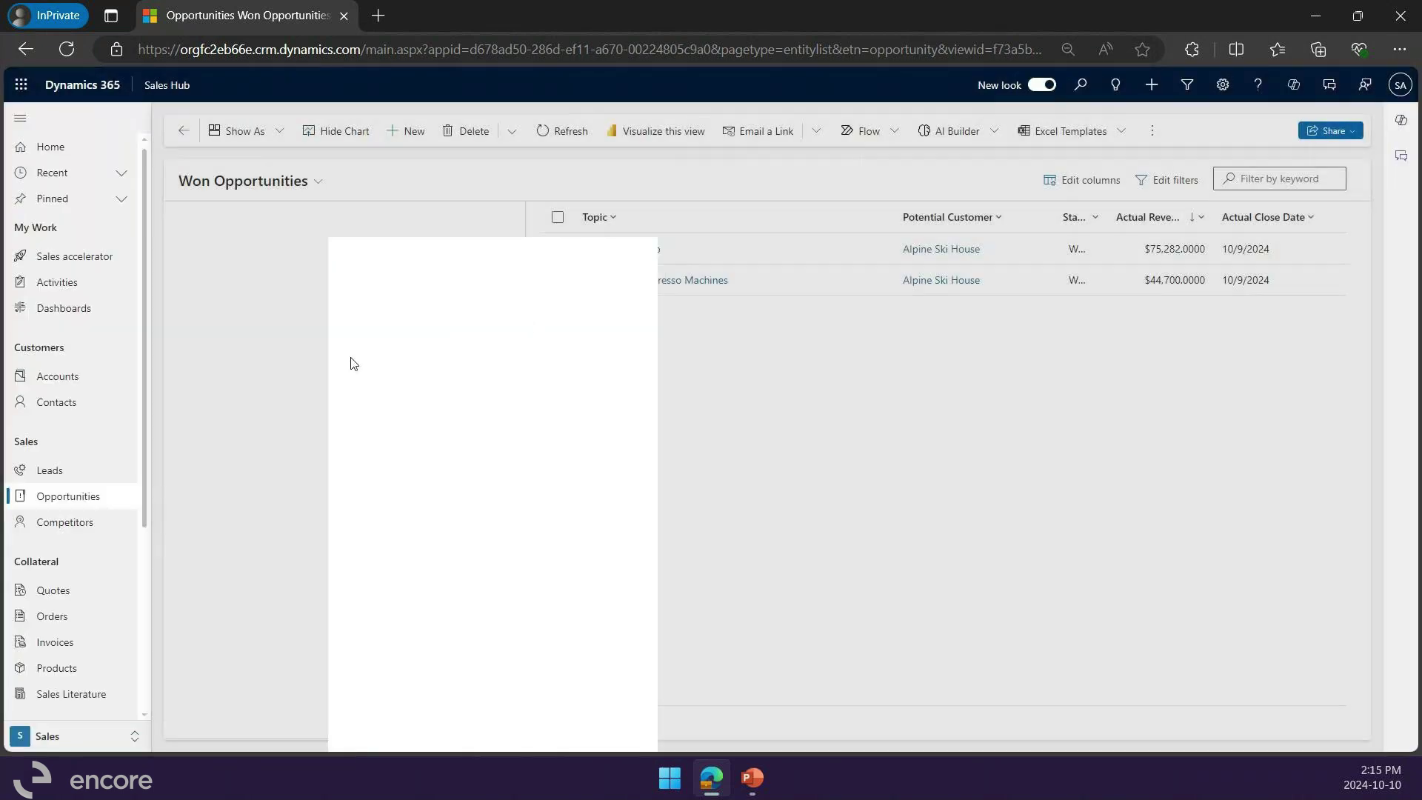